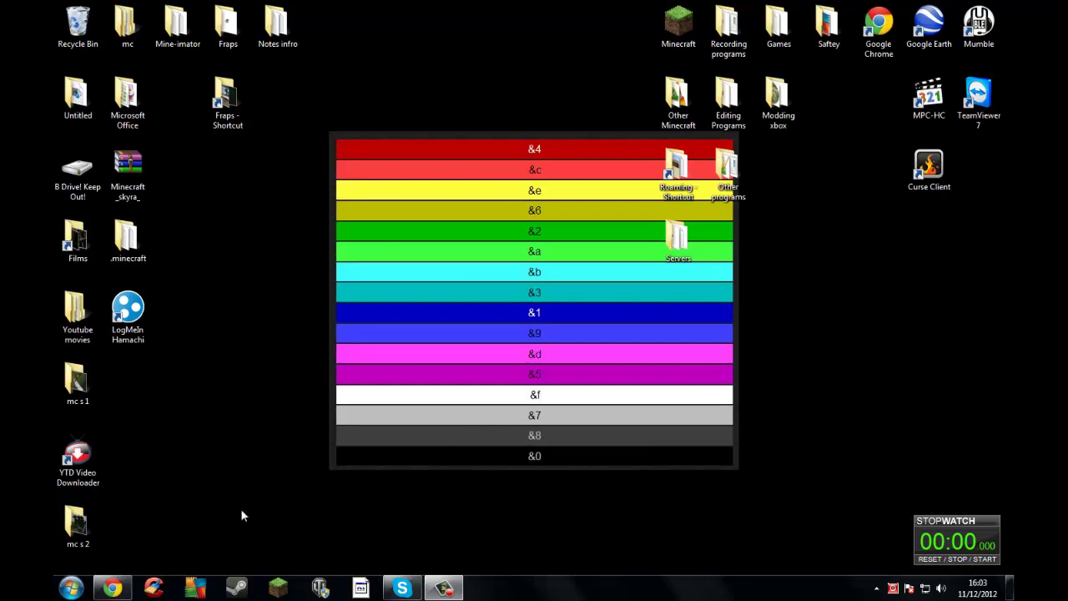
# Google 'minecraft forge' in Chrome and open the Minecraft Forge Forums index result
pyautogui.click(112, 588)
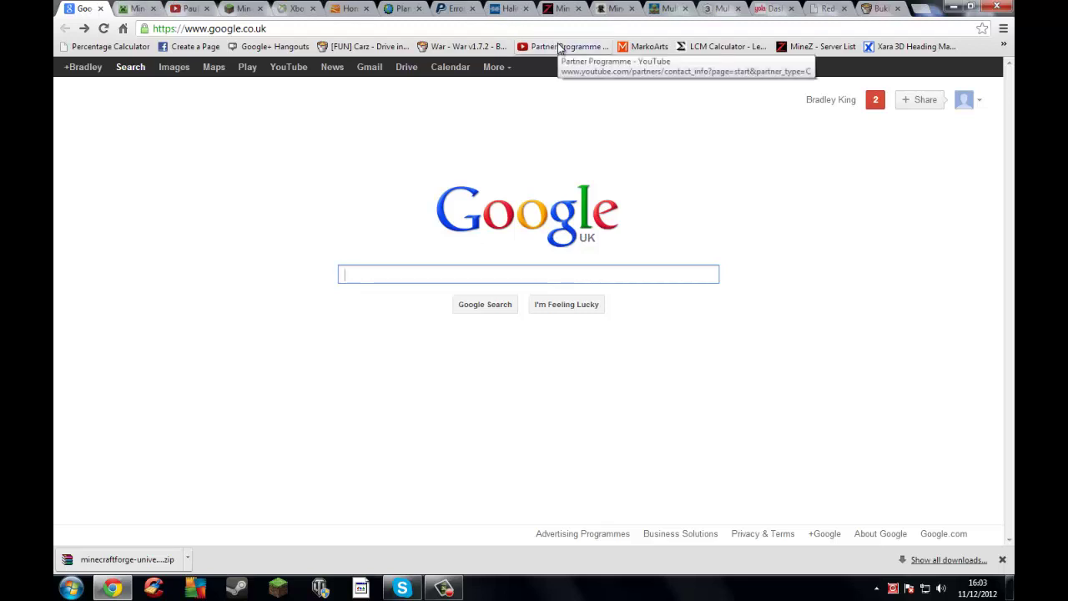
pyautogui.write('MIne')
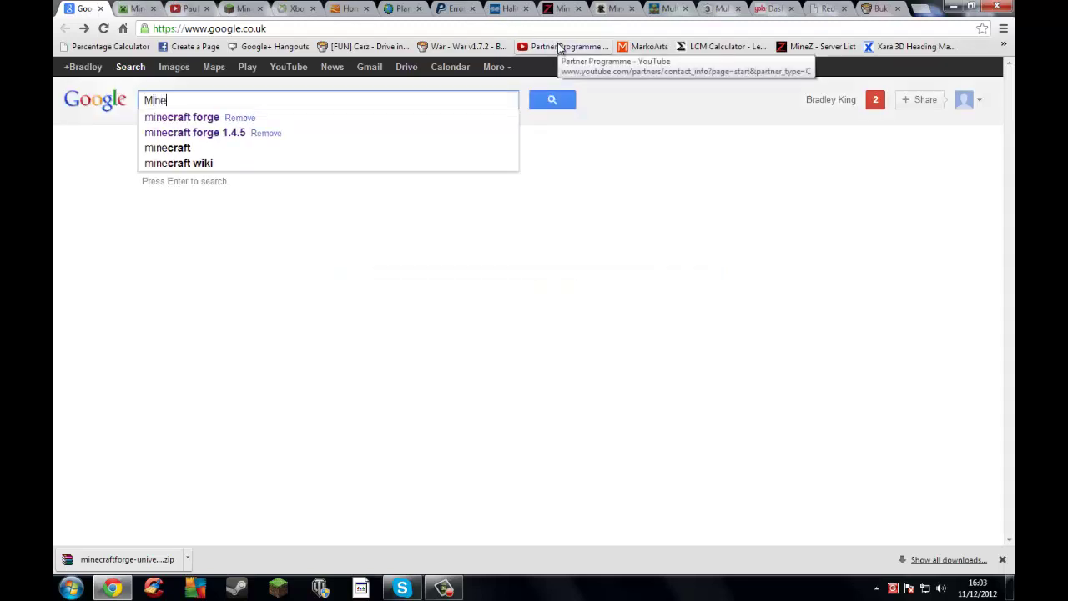
pyautogui.click(159, 118)
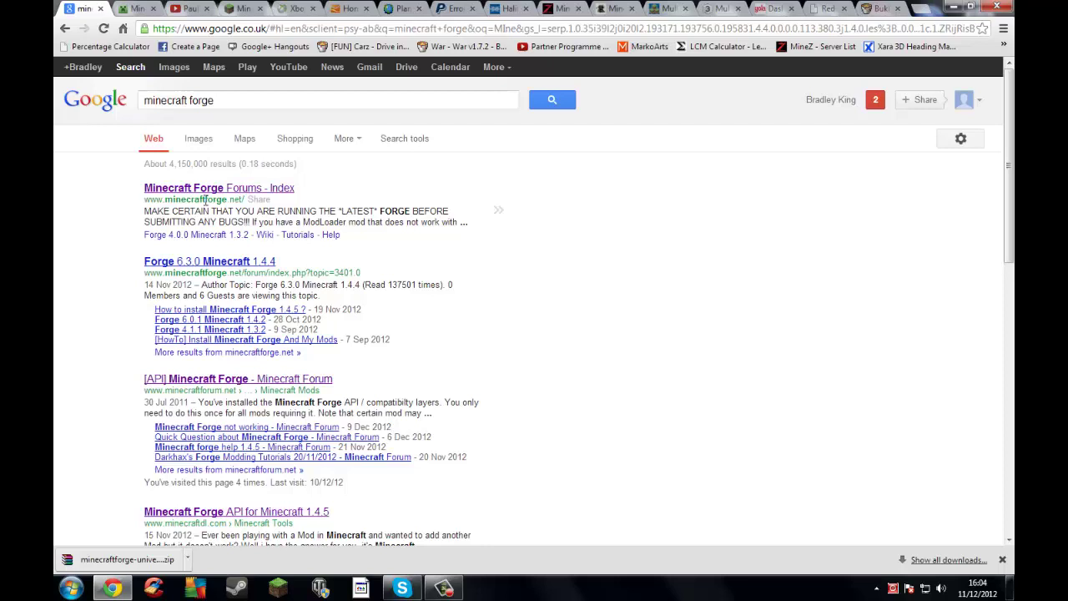
pyautogui.click(233, 189)
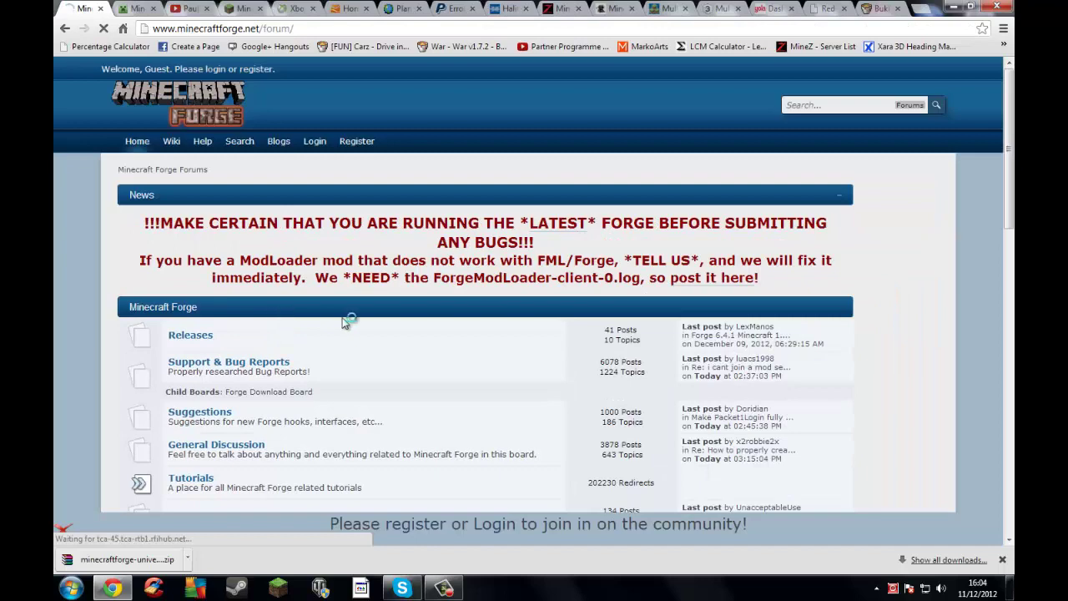
# Open the 'Main Forge Download December 8th' thread under Releases and find the Downloads section
pyautogui.click(176, 337)
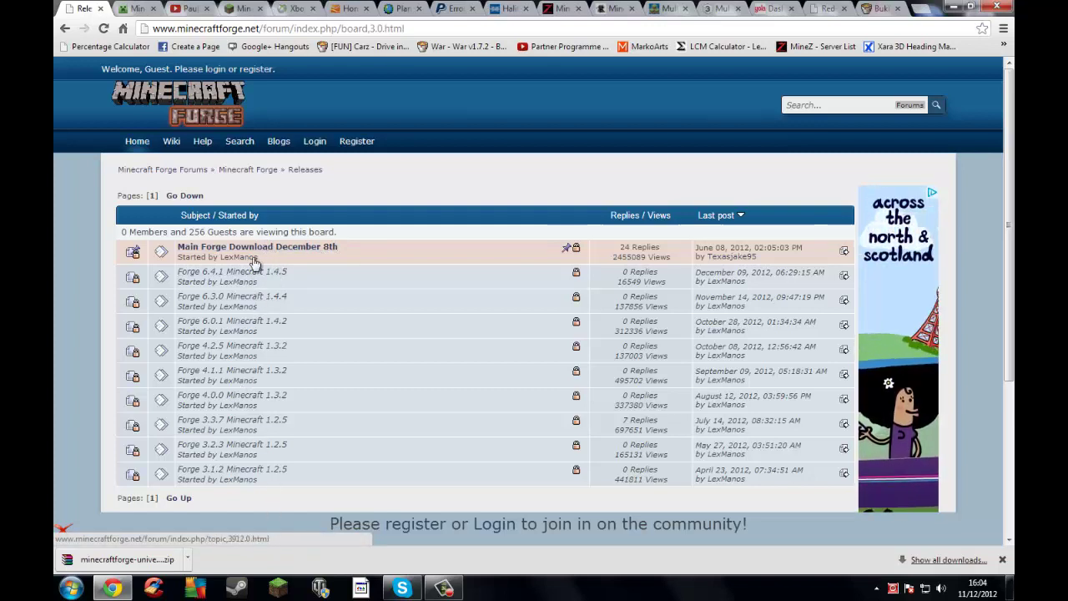
pyautogui.click(283, 248)
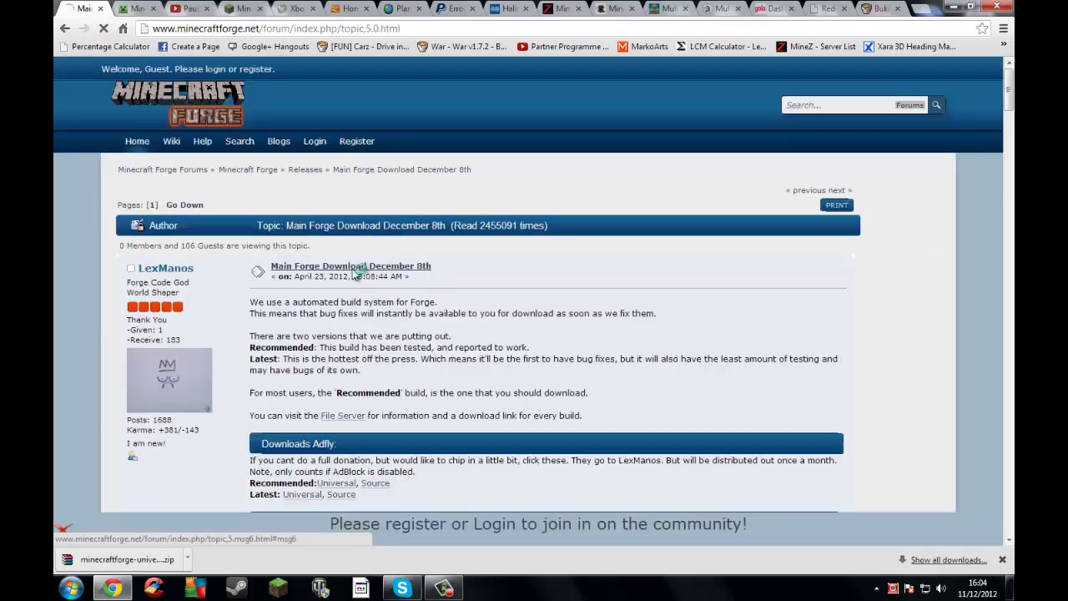
pyautogui.scroll(-2, 357, 272)
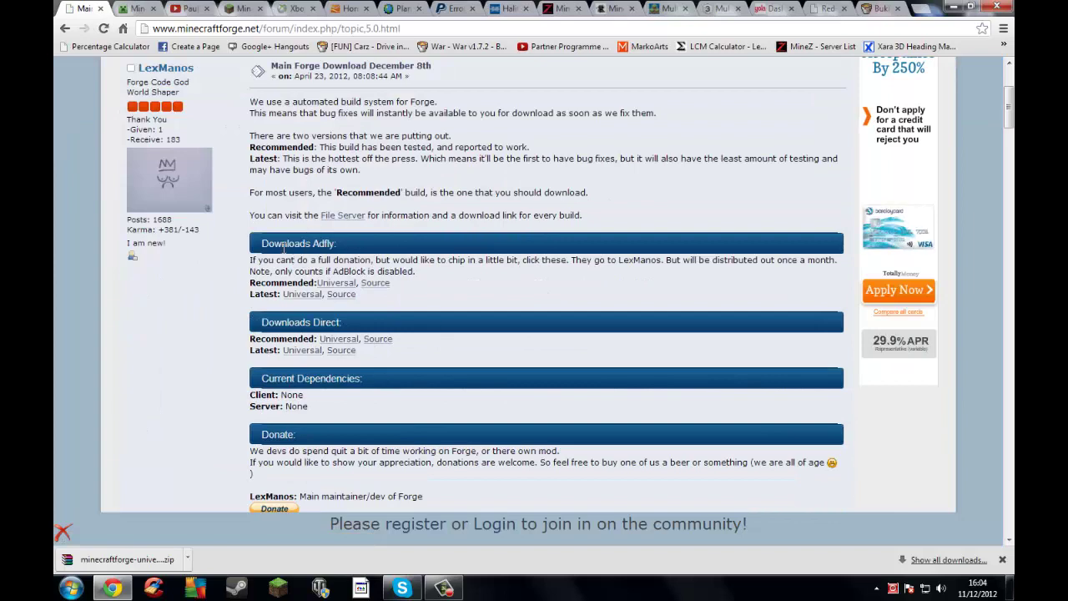
pyautogui.moveTo(261, 244); pyautogui.dragTo(373, 246)
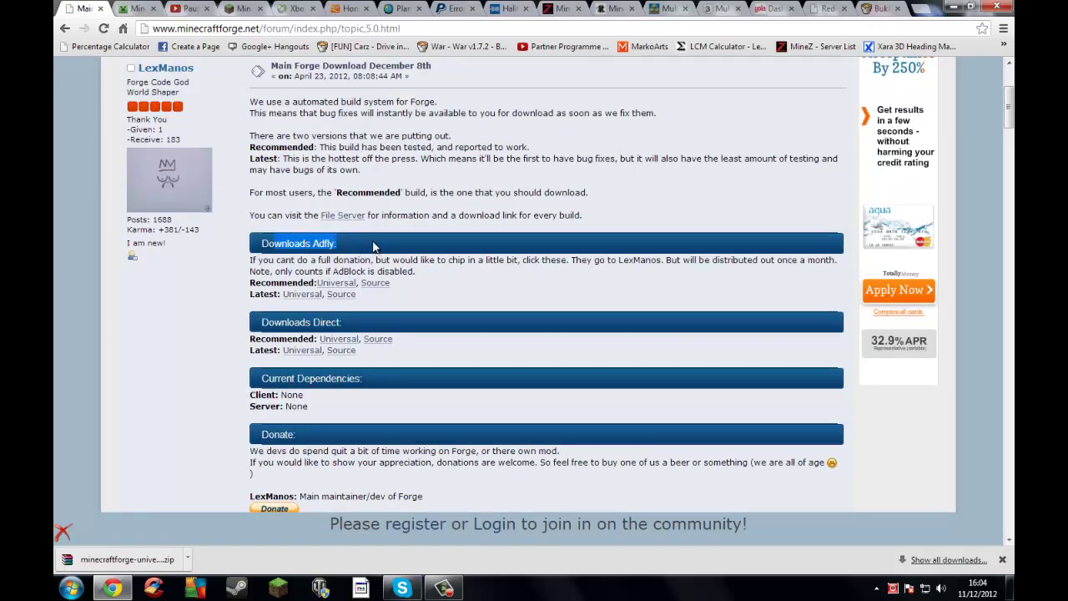
pyautogui.click(373, 246)
pyautogui.scroll(3, 316, 215)
pyautogui.scroll(-2, 316, 215)
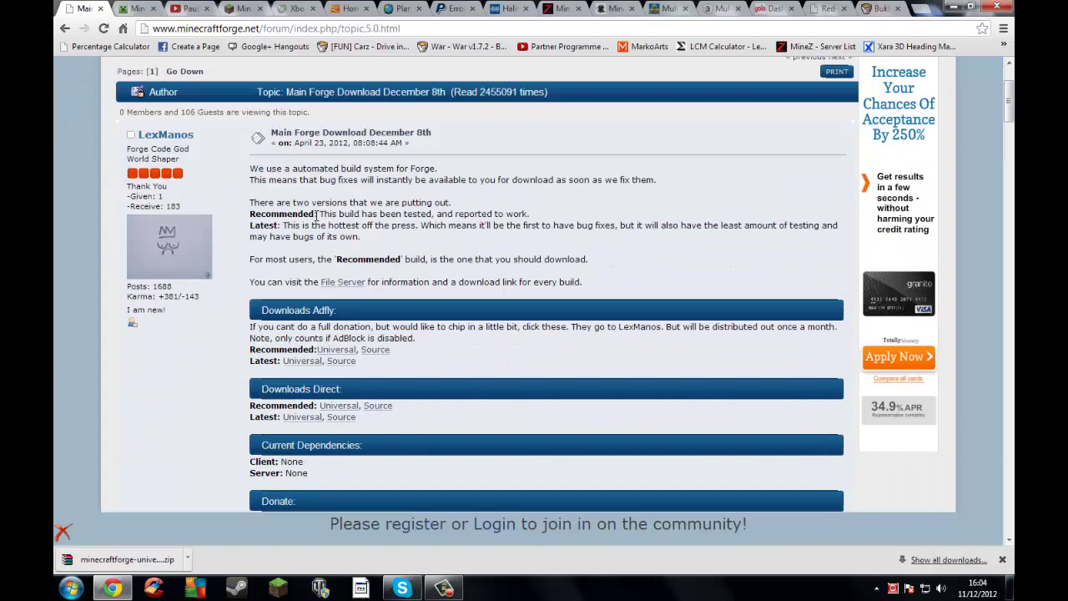
pyautogui.scroll(-3, 315, 216)
pyautogui.scroll(1, 341, 280)
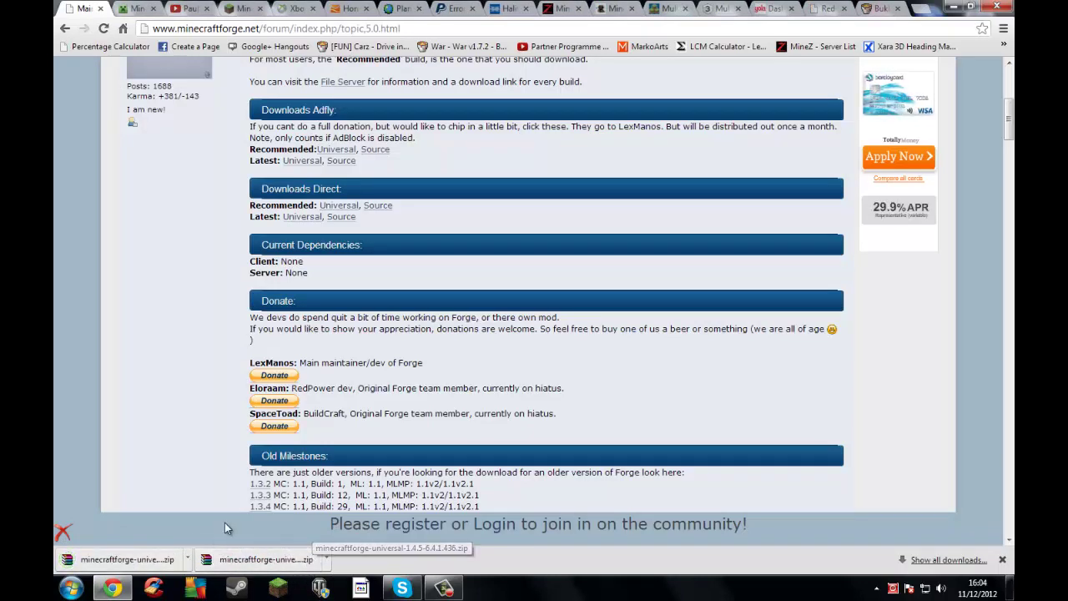
# Show the downloaded Forge zip in its Downloads folder and snap that window left
pyautogui.click(187, 558)
pyautogui.click(202, 517)
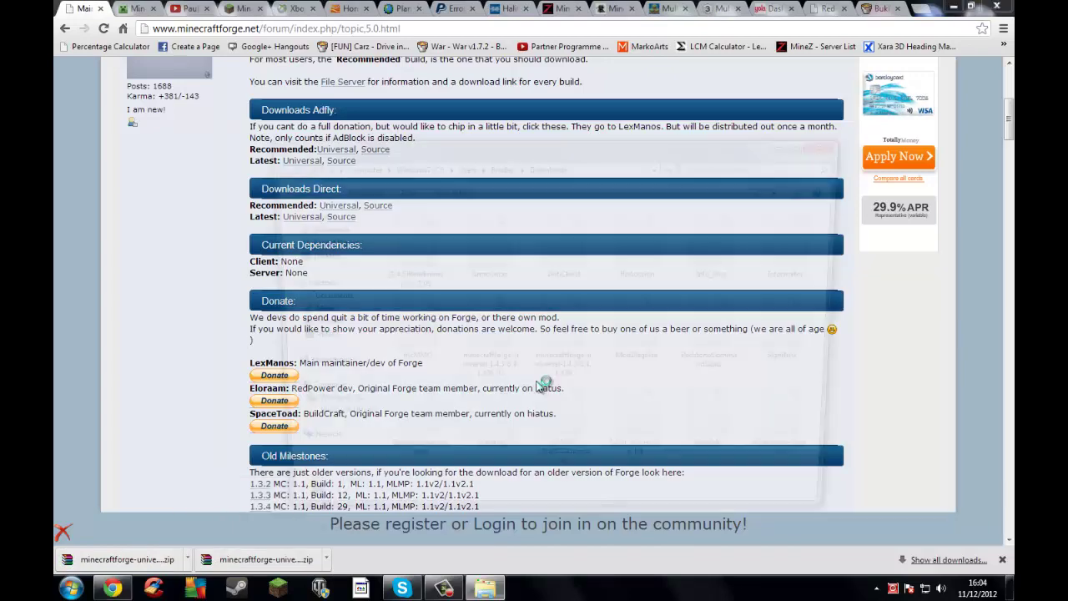
pyautogui.press('super+Home')
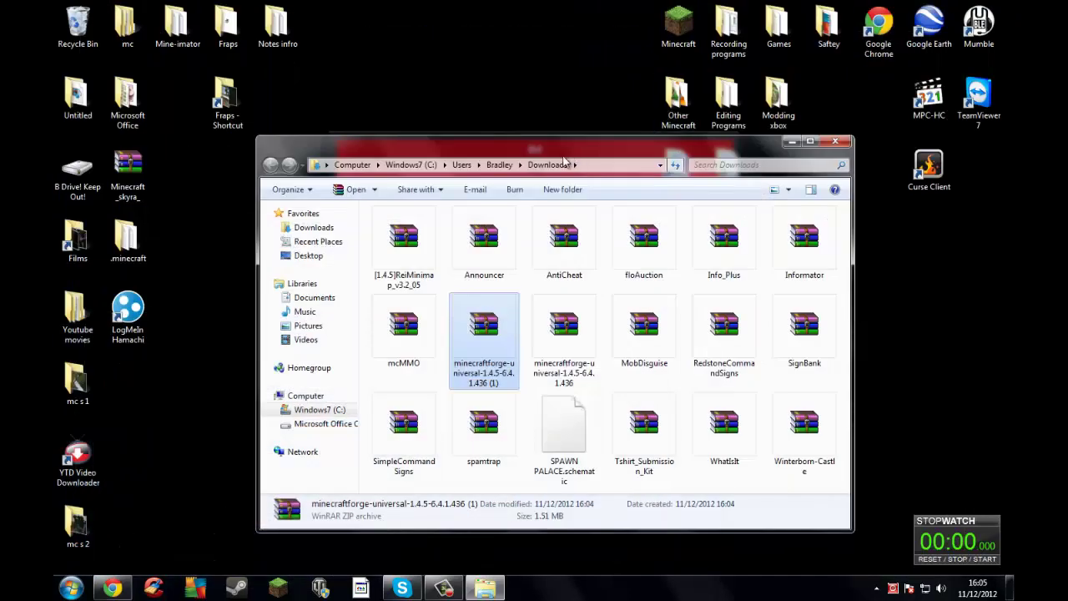
pyautogui.moveTo(534, 153); pyautogui.dragTo(4, 203)
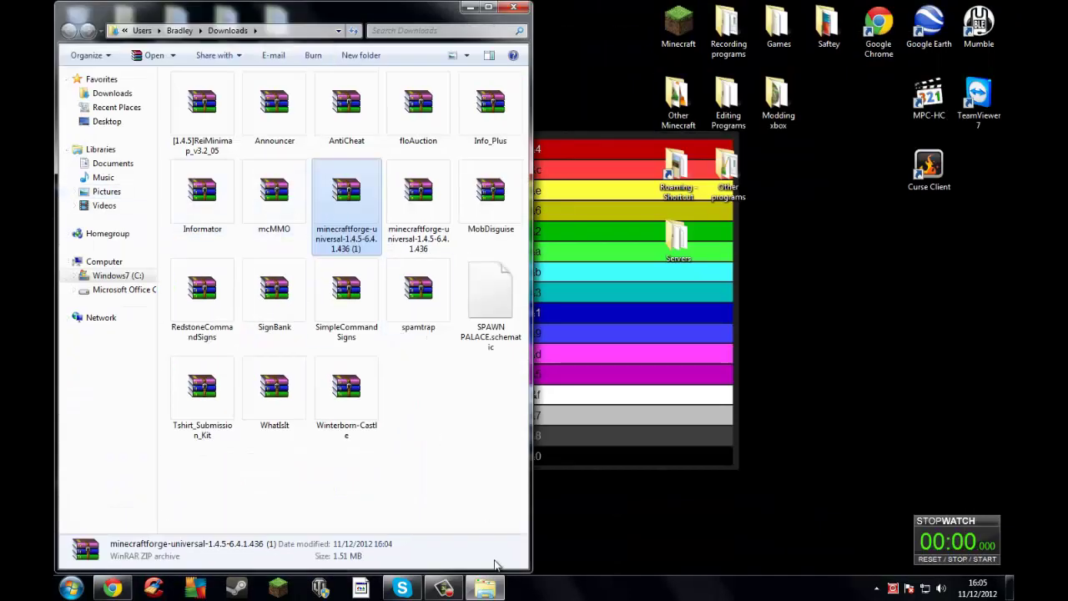
# Open %appdata% Roaming from the Start search, snap it right, and enter .minecraft
pyautogui.click(65, 590)
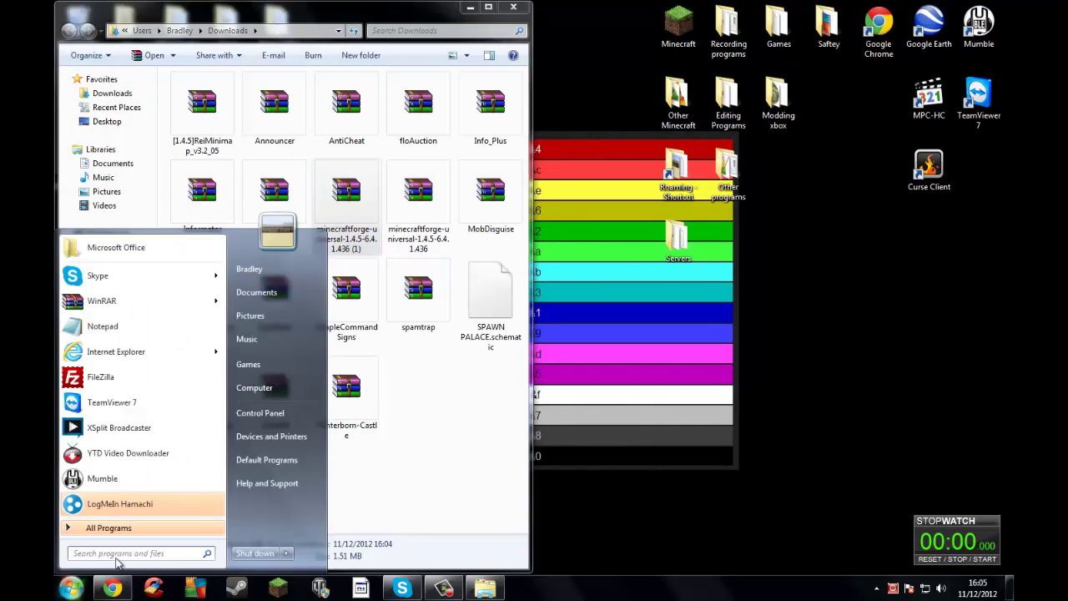
pyautogui.click(143, 552)
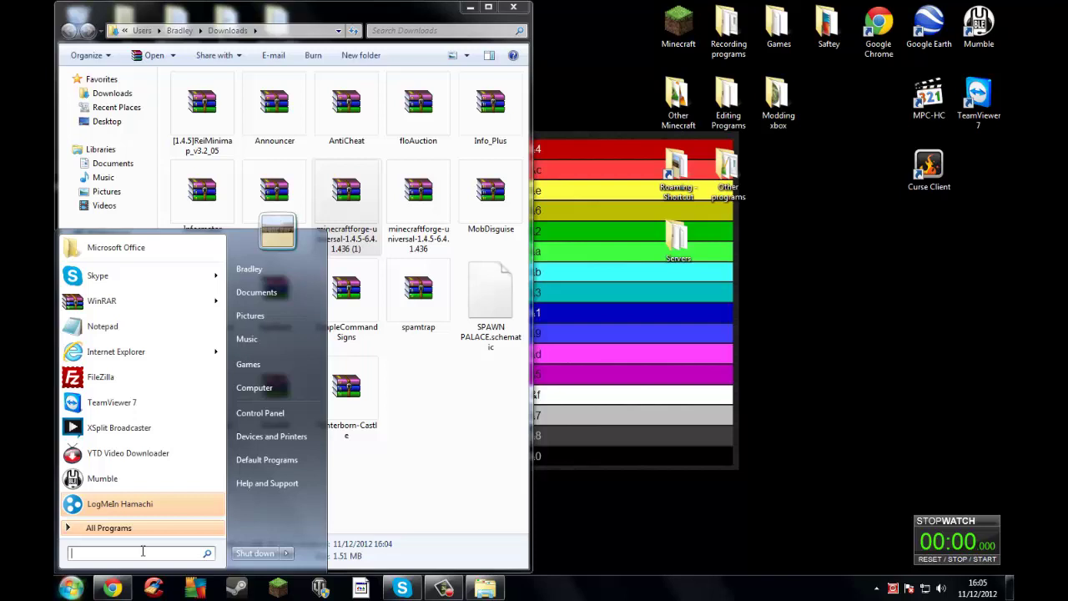
pyautogui.write('%')
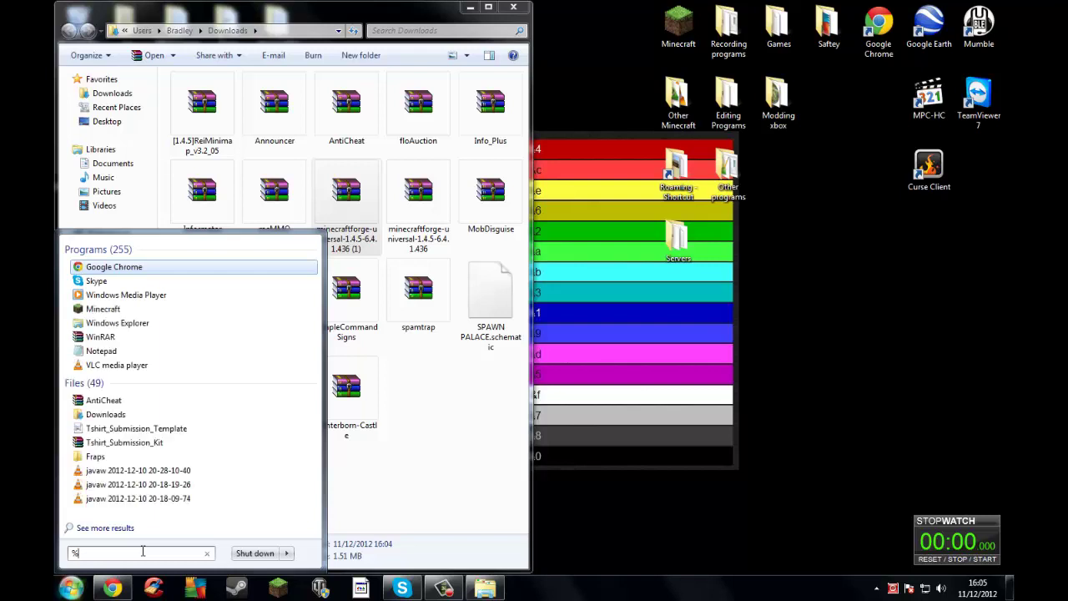
pyautogui.write('appdat')
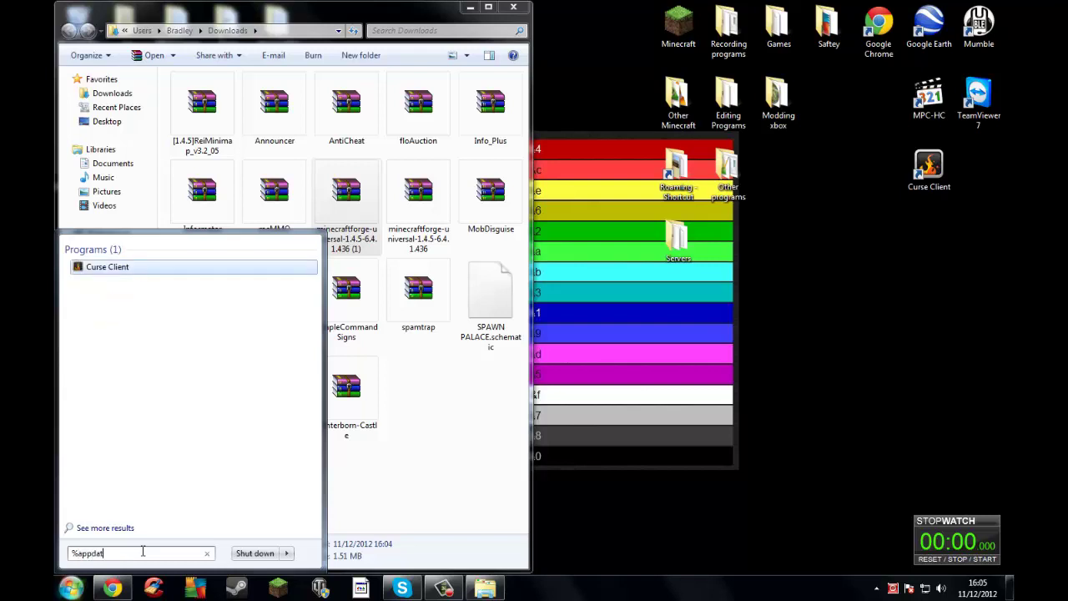
pyautogui.write('a')
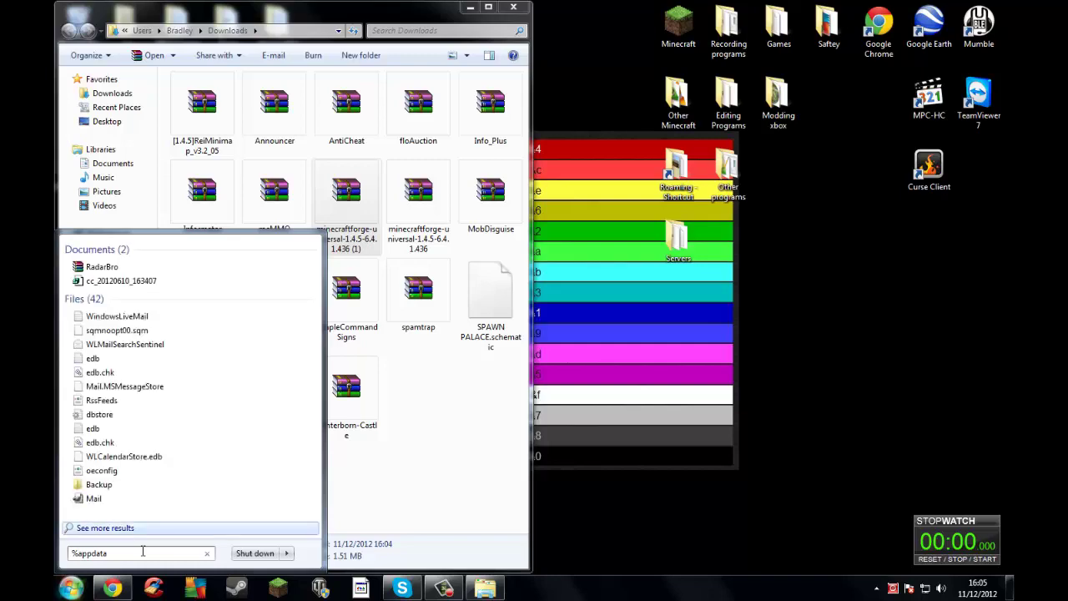
pyautogui.write('%')
pyautogui.press('Return')
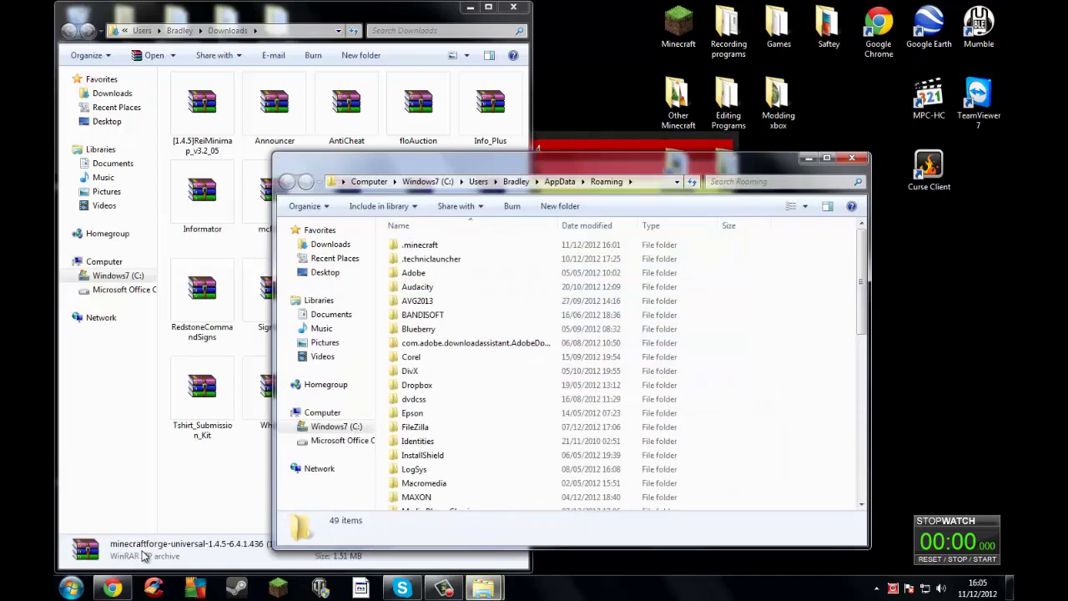
pyautogui.moveTo(534, 167); pyautogui.dragTo(1067, 217)
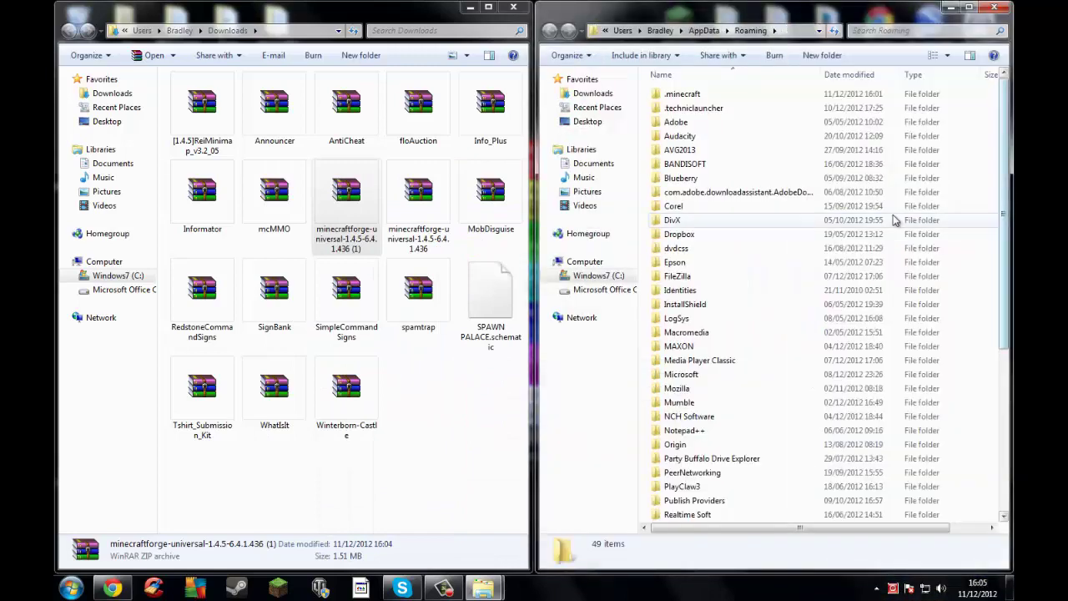
pyautogui.doubleClick(689, 97)
pyautogui.moveTo(710, 265)
pyautogui.mouseDown()
pyautogui.moveTo(706, 86)
pyautogui.moveTo(678, 321)
pyautogui.mouseUp()
# Start the Minecraft Launcher, enter the account password, and check then close Launcher options
pyautogui.click(275, 590)
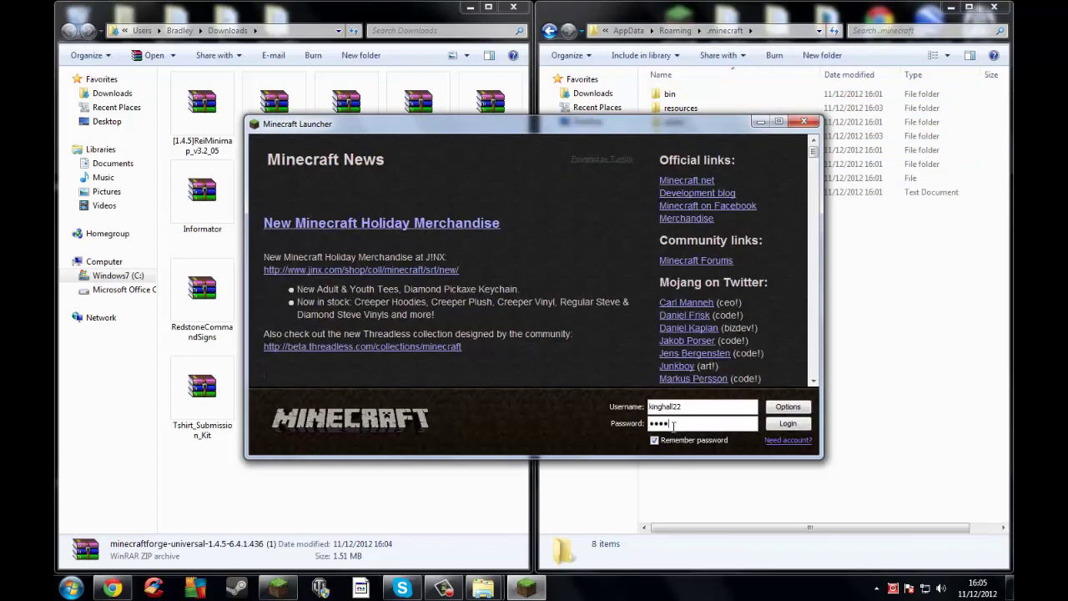
pyautogui.write('******')
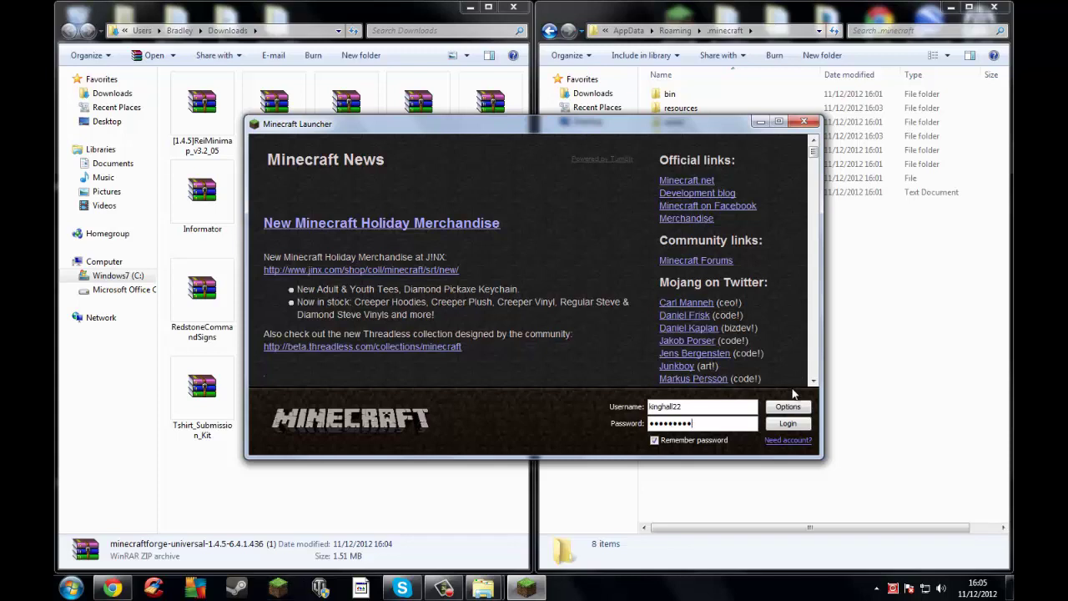
pyautogui.click(796, 406)
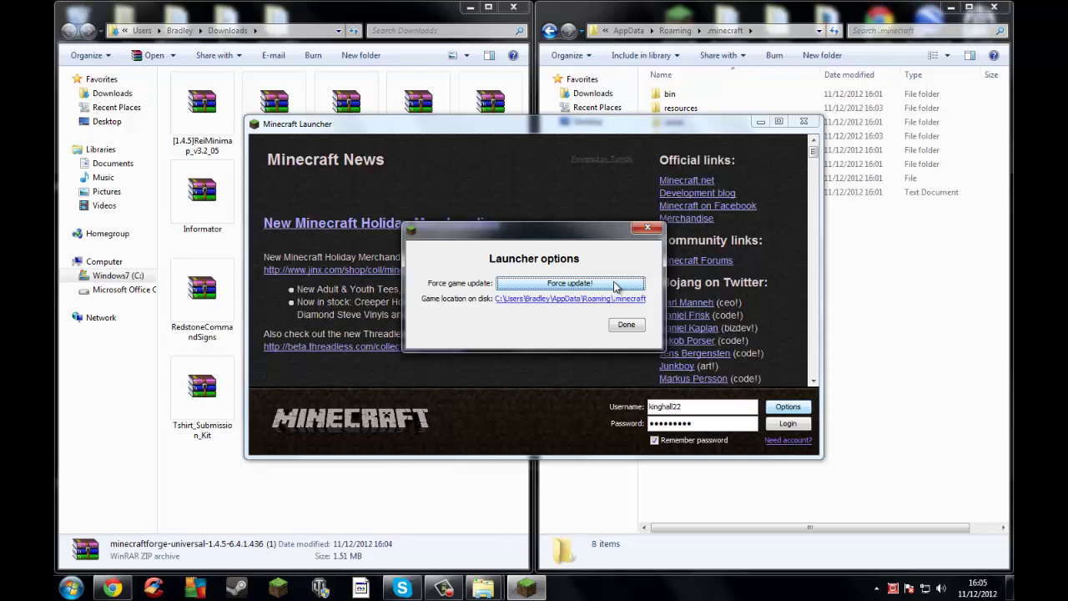
pyautogui.click(647, 227)
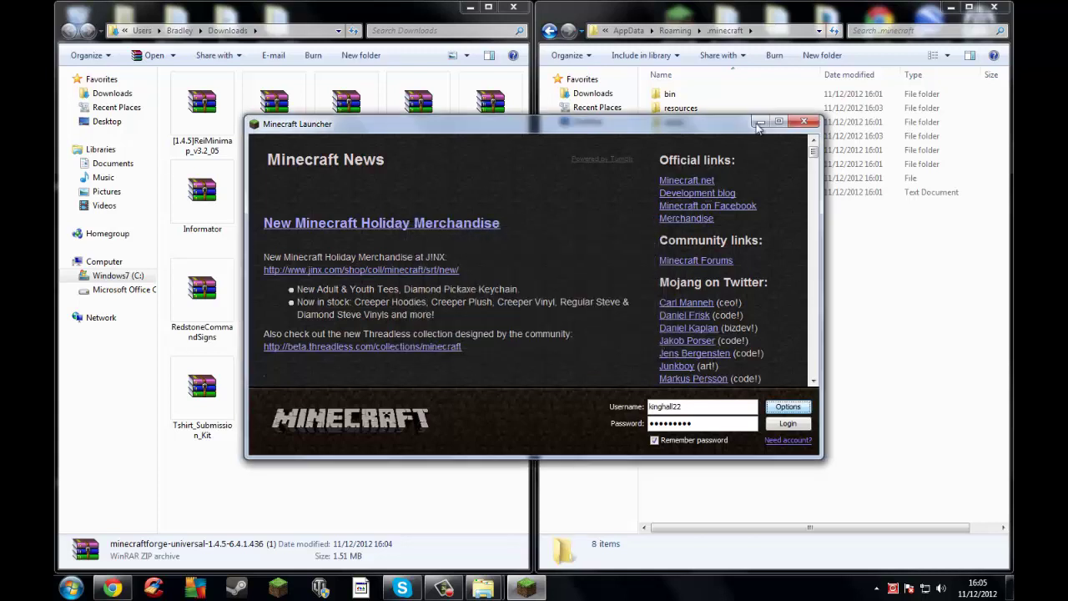
# Close the launcher, go to .minecraft\bin and open minecraft.jar in WinRAR
pyautogui.click(804, 122)
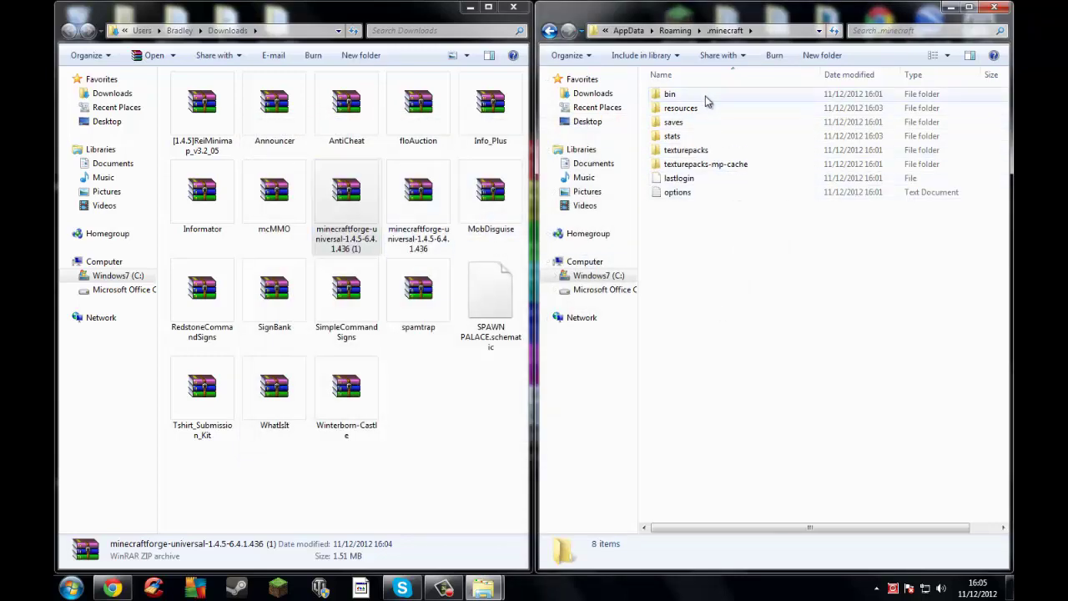
pyautogui.click(549, 30)
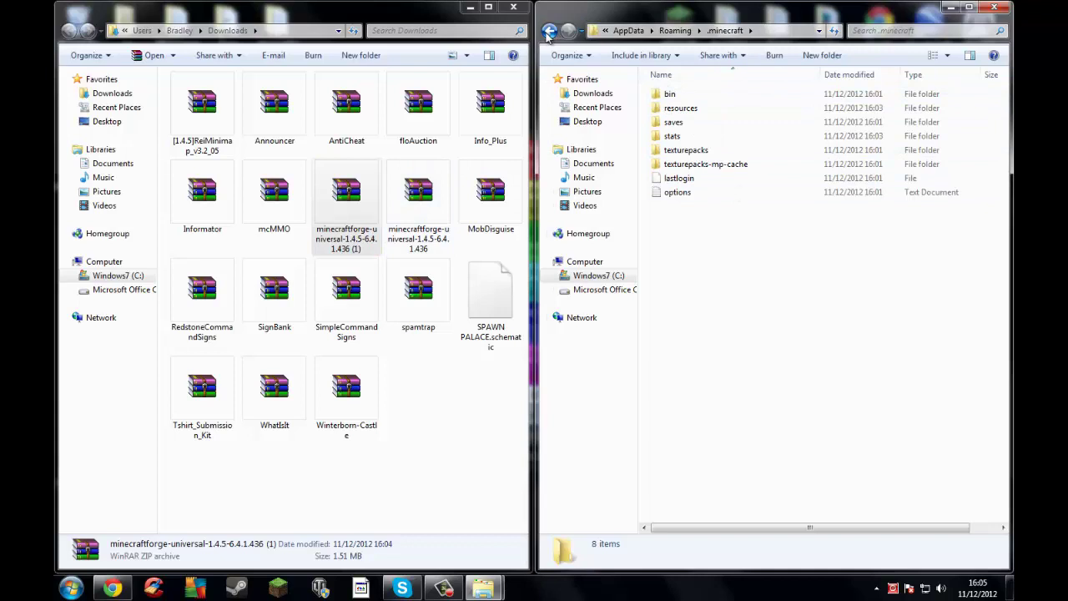
pyautogui.doubleClick(670, 94)
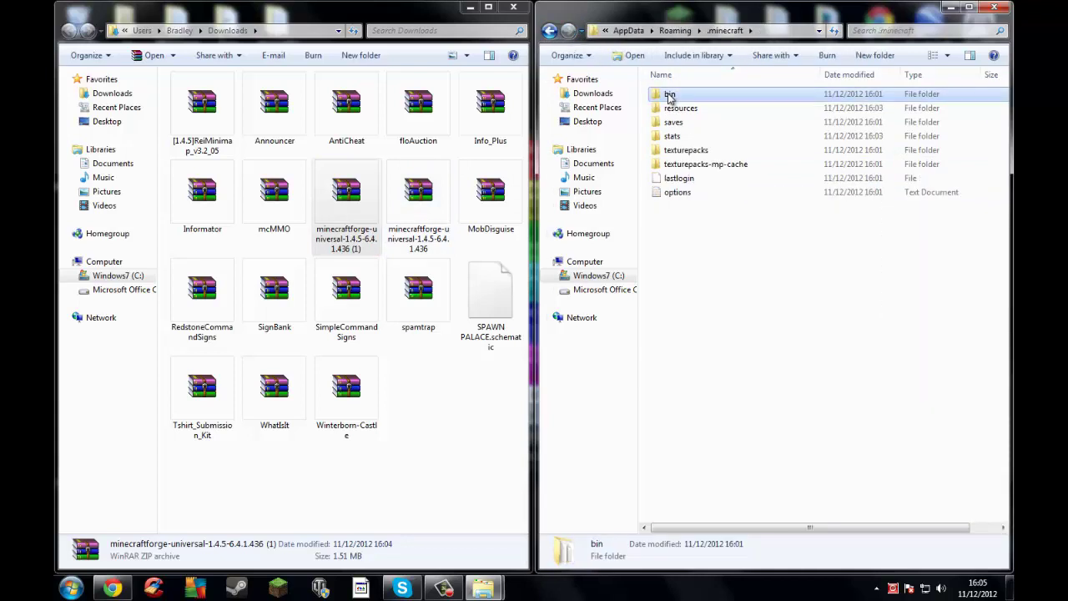
pyautogui.doubleClick(670, 94)
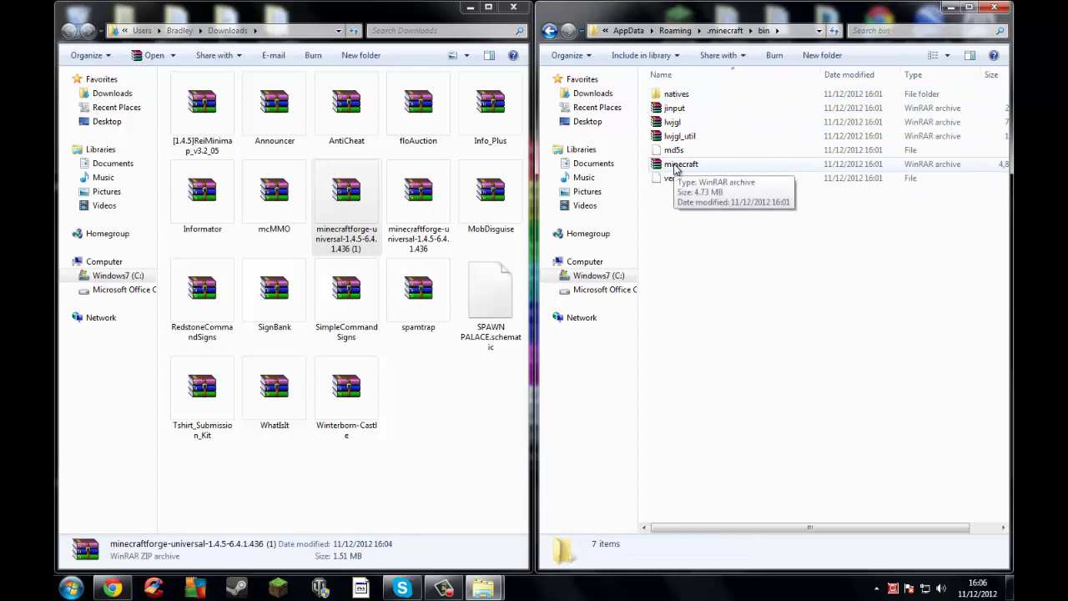
pyautogui.click(676, 167)
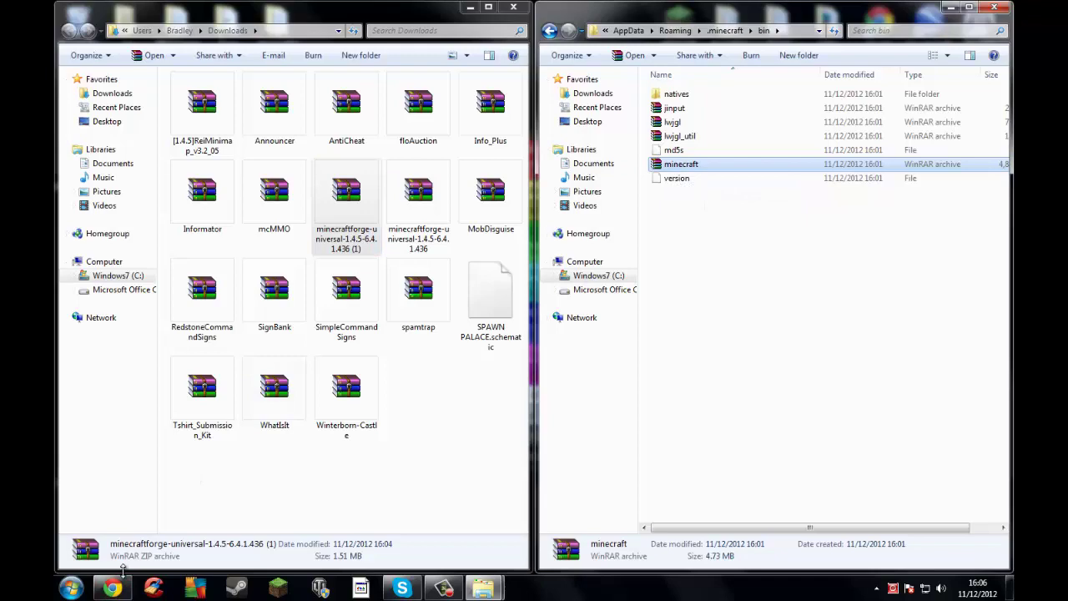
pyautogui.doubleClick(705, 165)
# Snap minecraft.jar right, dismiss the licence reminder, and delete the META-INF folder
pyautogui.moveTo(398, 121)
pyautogui.mouseDown()
pyautogui.moveTo(1023, 289)
pyautogui.moveTo(1067, 288)
pyautogui.mouseUp()
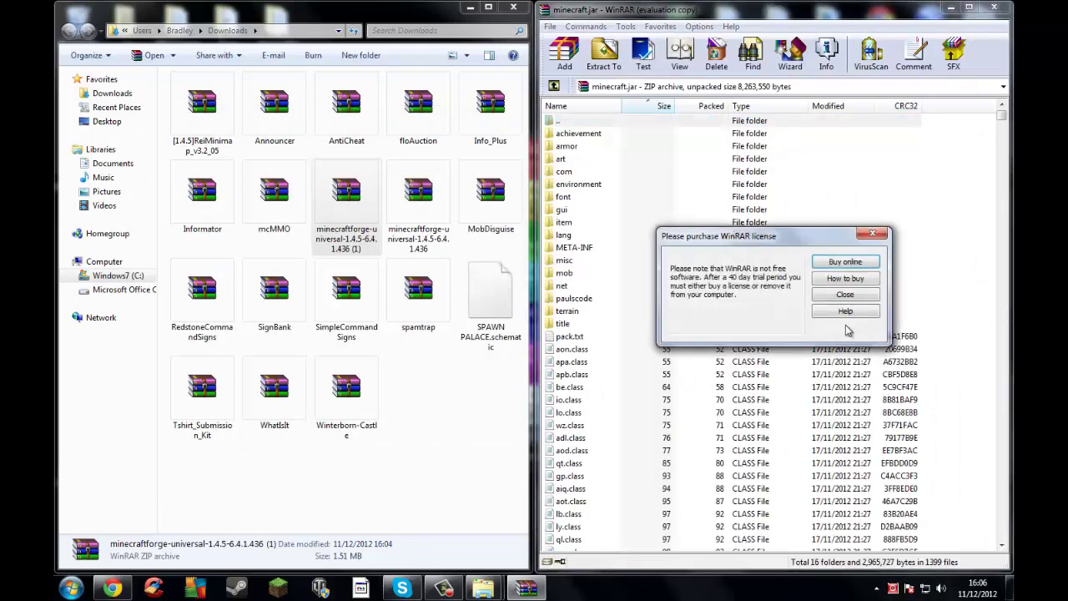
pyautogui.click(845, 295)
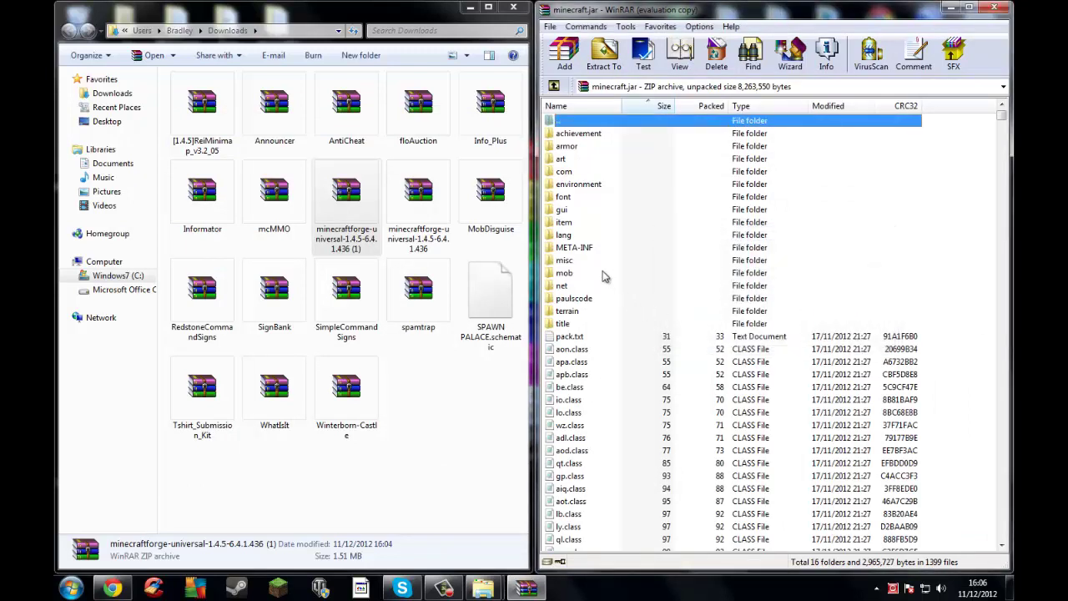
pyautogui.click(607, 251)
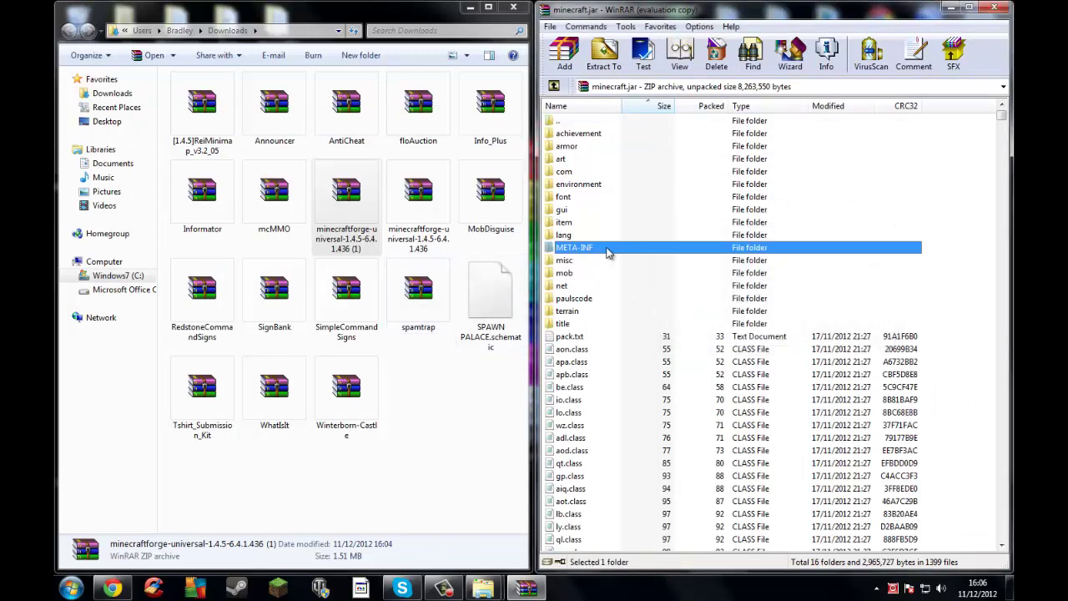
pyautogui.click(716, 51)
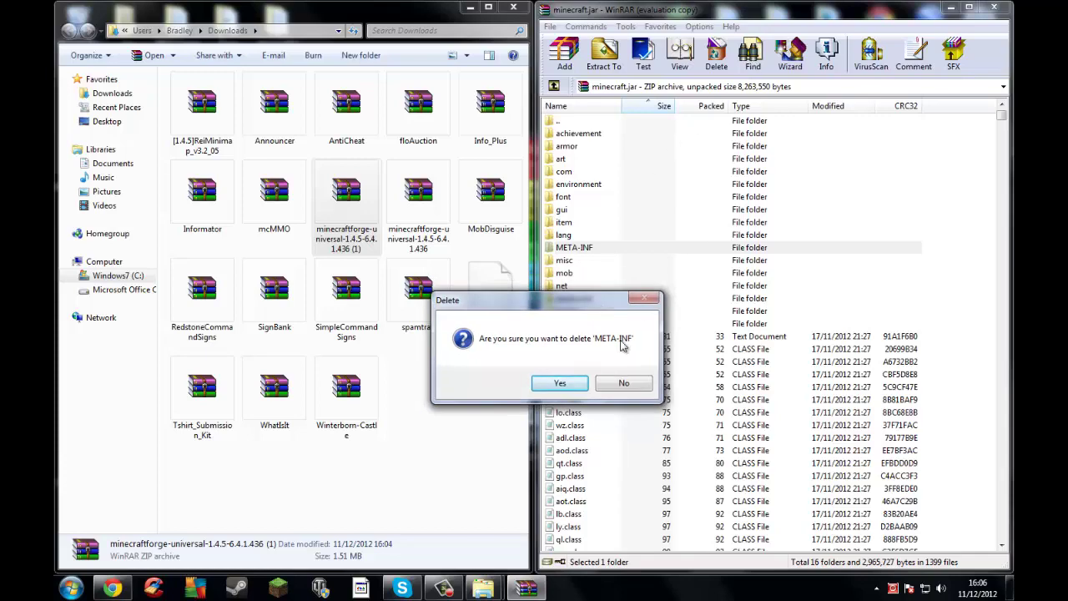
pyautogui.click(560, 383)
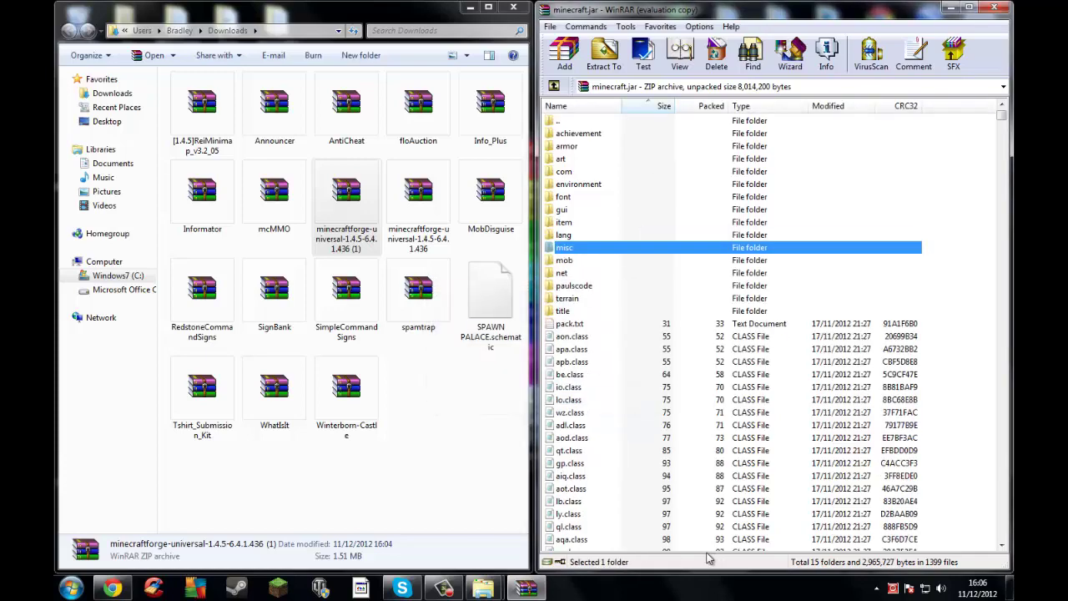
# Open the Forge universal zip and drag all its files into minecraft.jar, confirming with OK
pyautogui.doubleClick(340, 225)
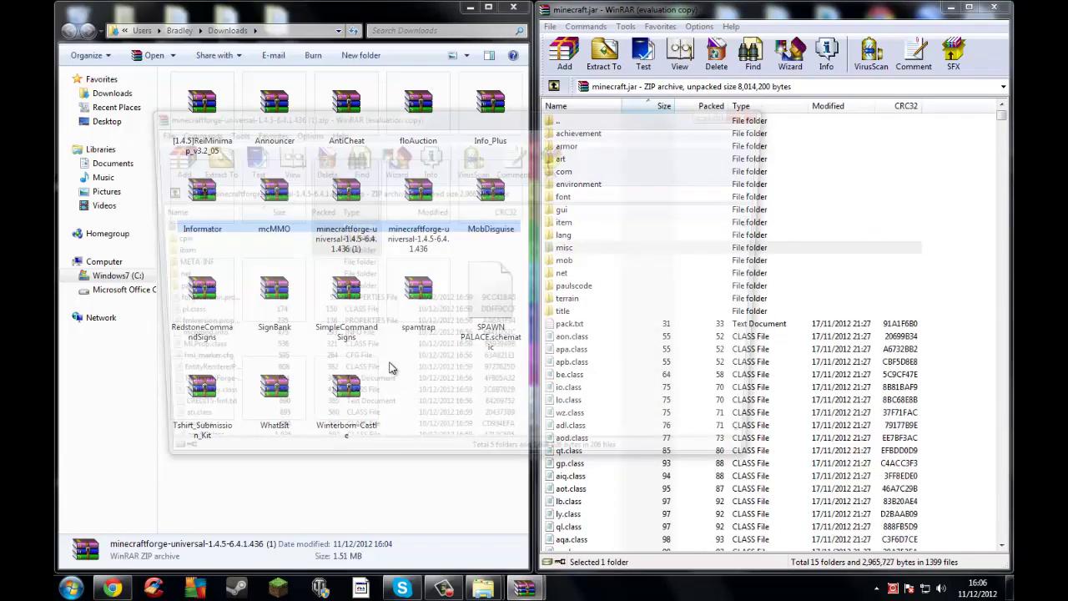
pyautogui.moveTo(436, 121); pyautogui.dragTo(55, 121)
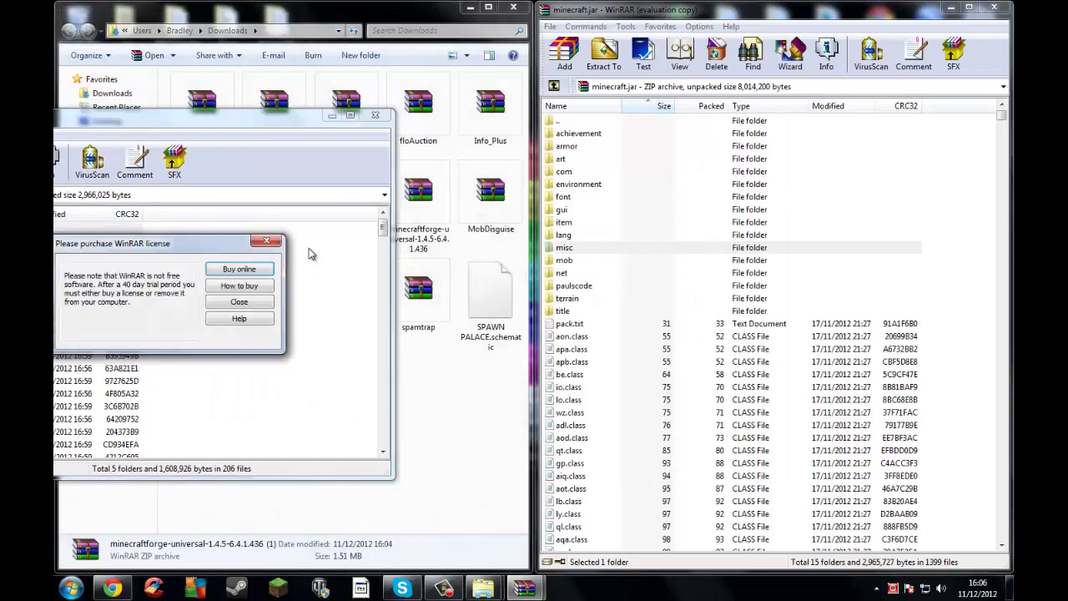
pyautogui.click(238, 306)
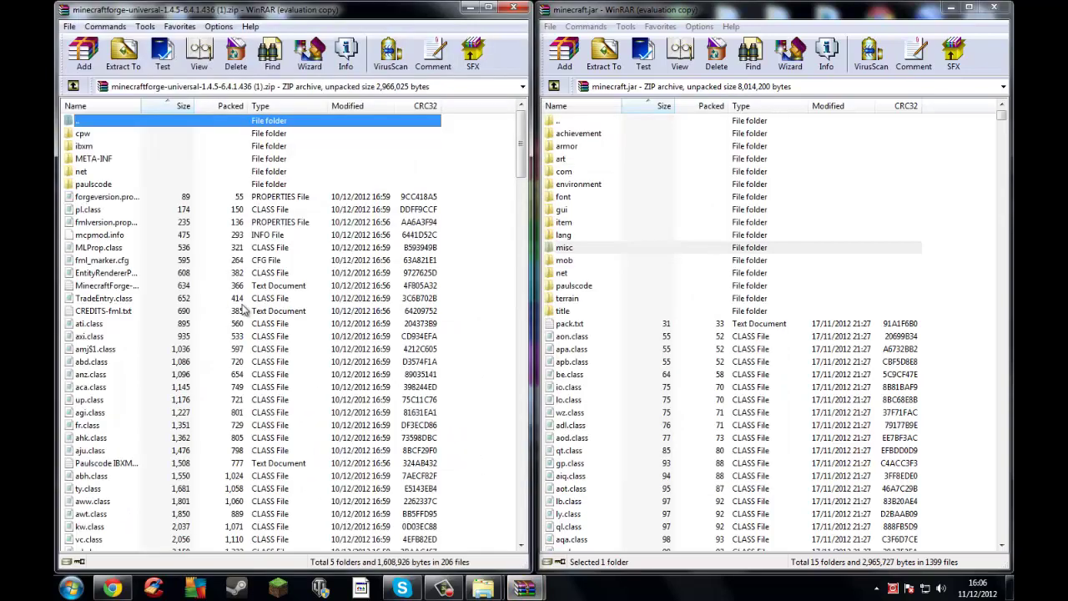
pyautogui.click(262, 314)
pyautogui.hotkey('ctrl', 'a')
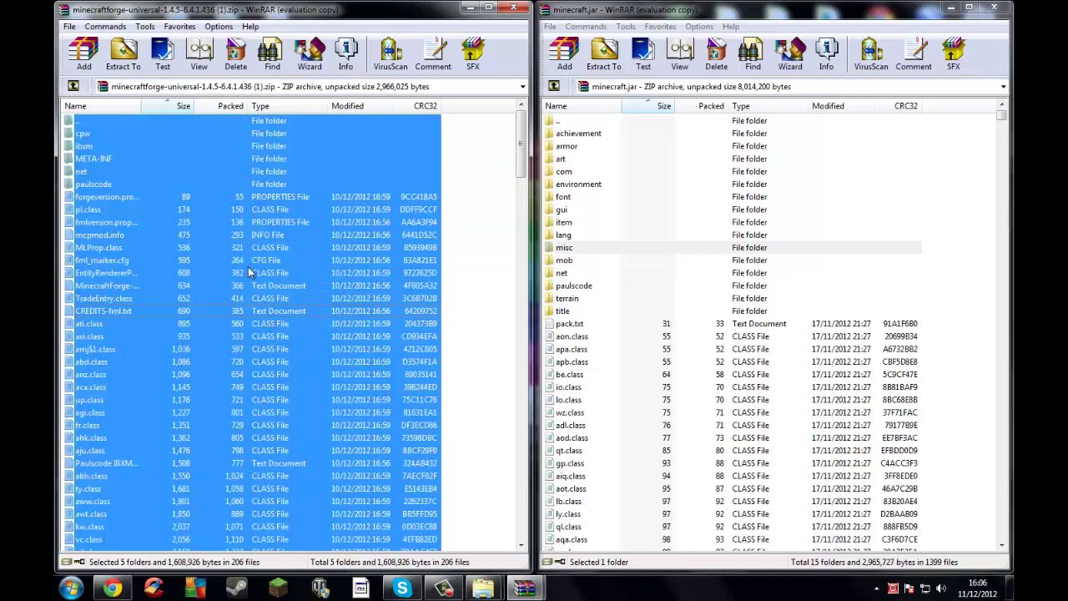
pyautogui.moveTo(208, 298); pyautogui.dragTo(339, 287)
pyautogui.moveTo(784, 325); pyautogui.dragTo(785, 325)
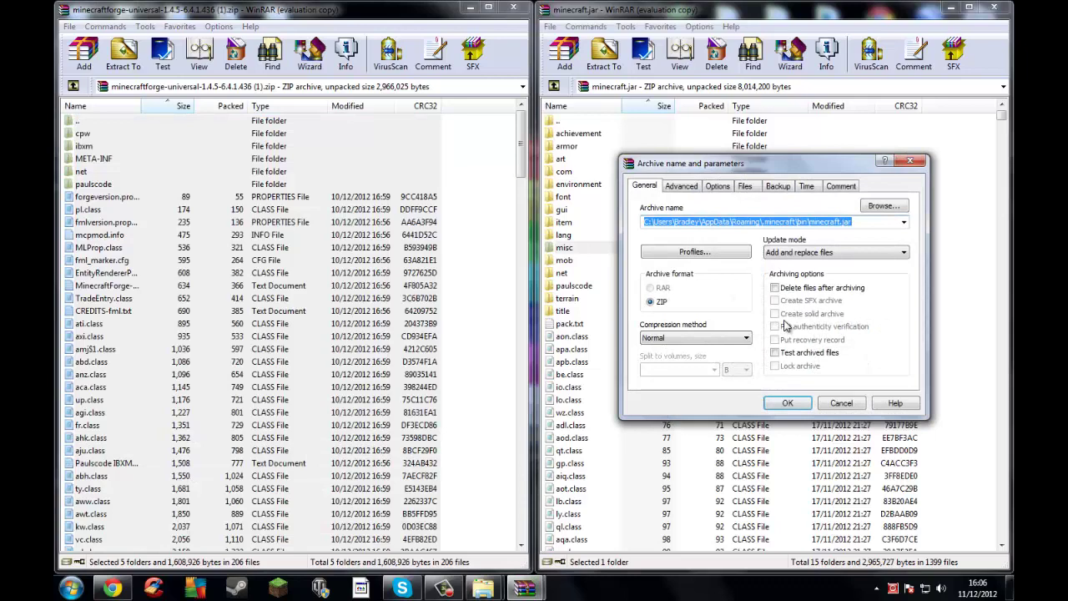
pyautogui.click(772, 405)
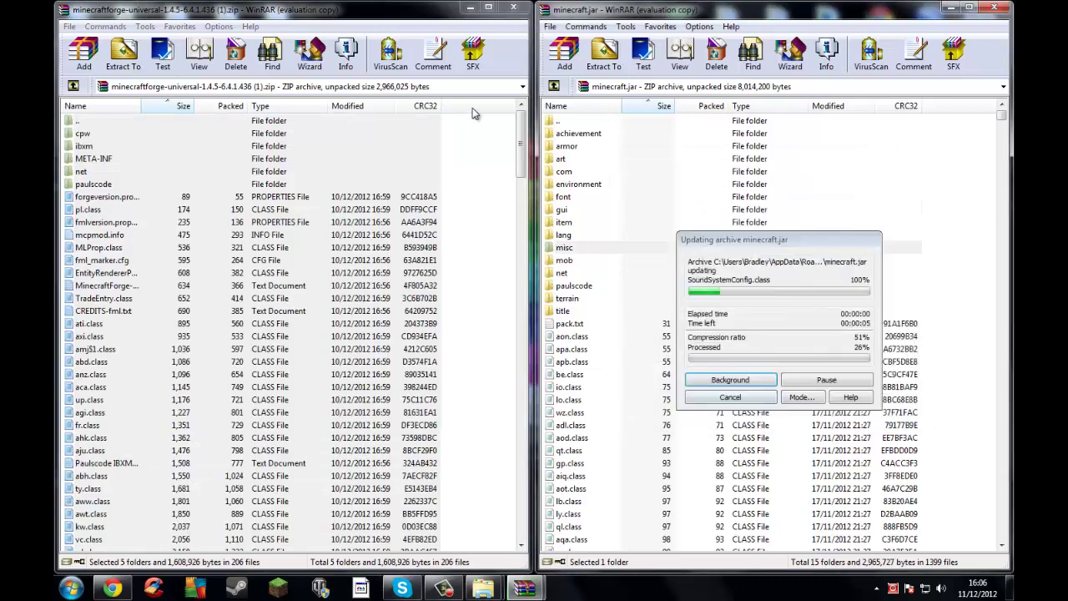
# Close both WinRAR archives and minimize the bin and Downloads Explorer windows
pyautogui.click(516, 9)
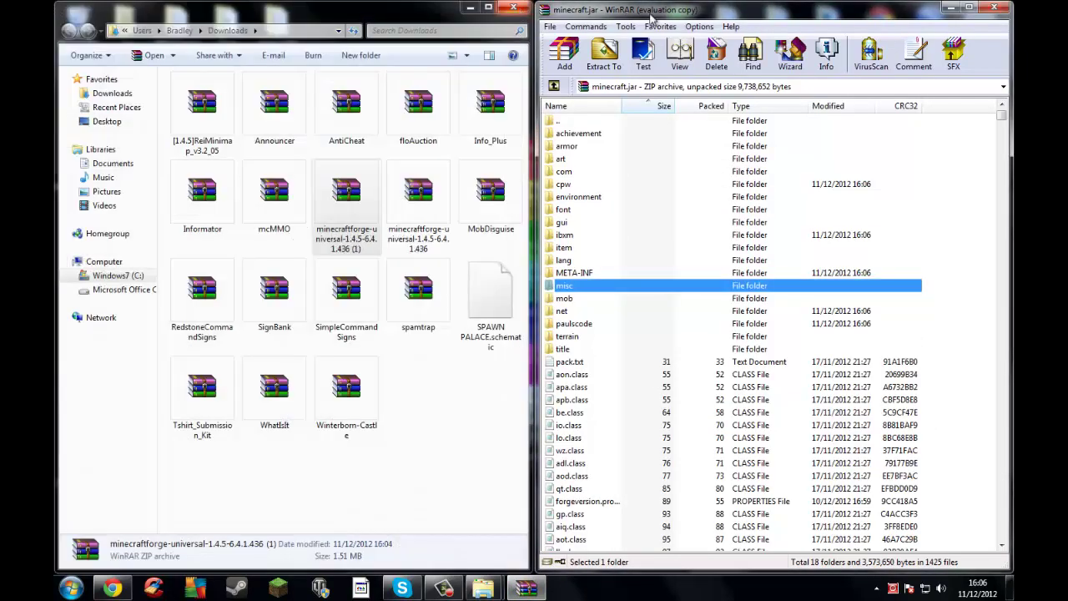
pyautogui.click(993, 8)
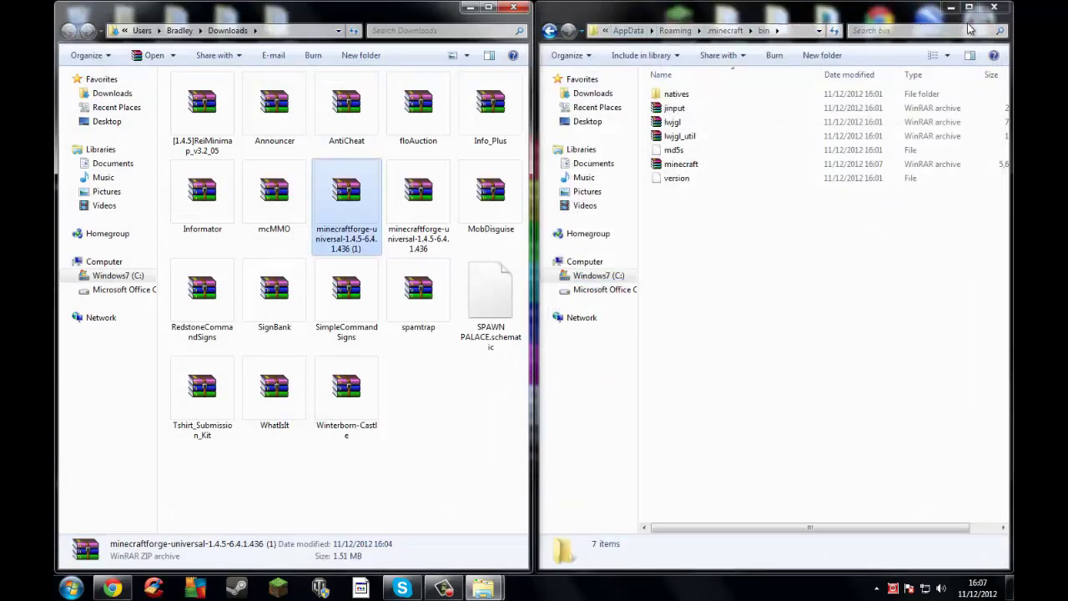
pyautogui.click(952, 8)
pyautogui.click(469, 8)
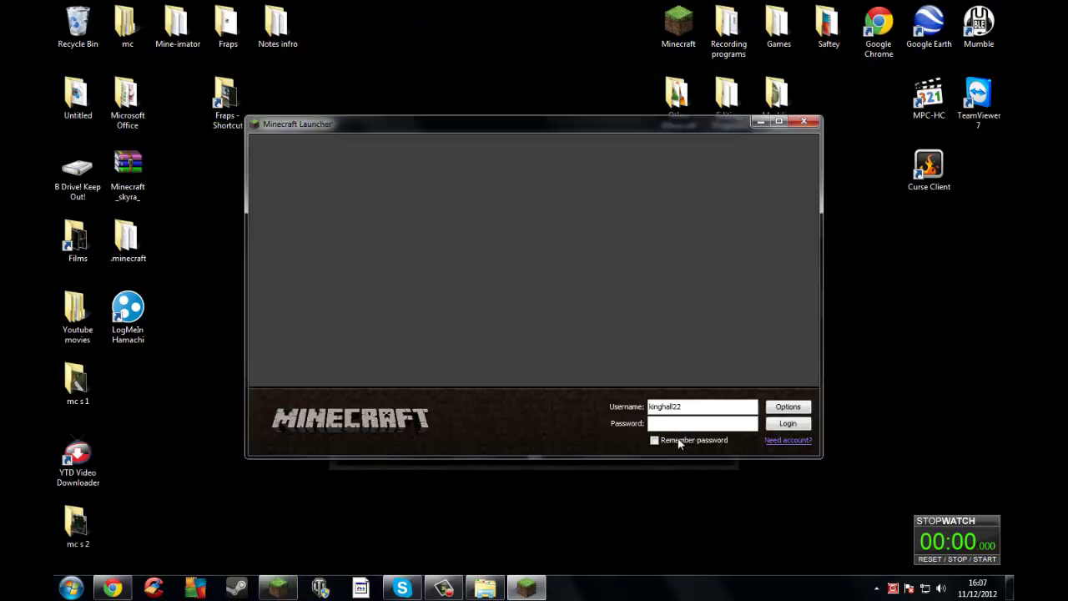
# Tick Remember password and log in to launch Minecraft with Forge
pyautogui.click(686, 438)
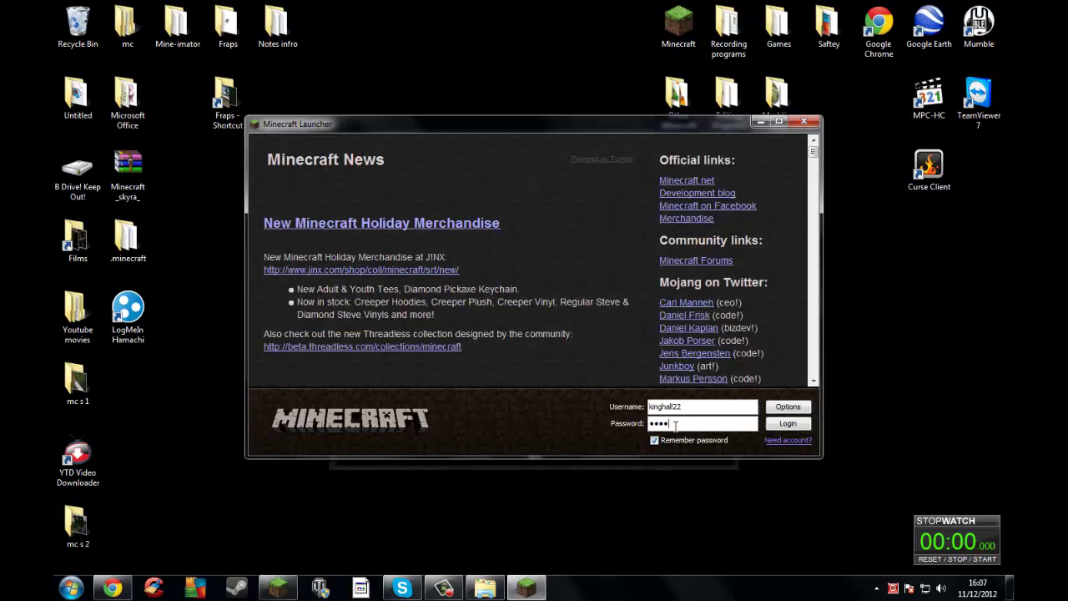
pyautogui.click(786, 425)
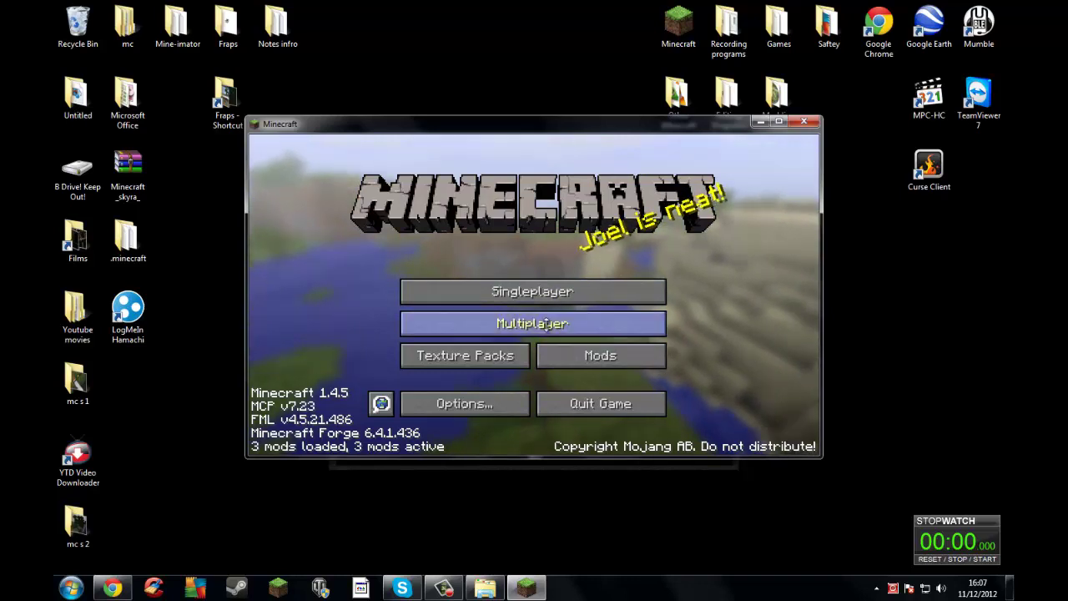
pyautogui.click(580, 357)
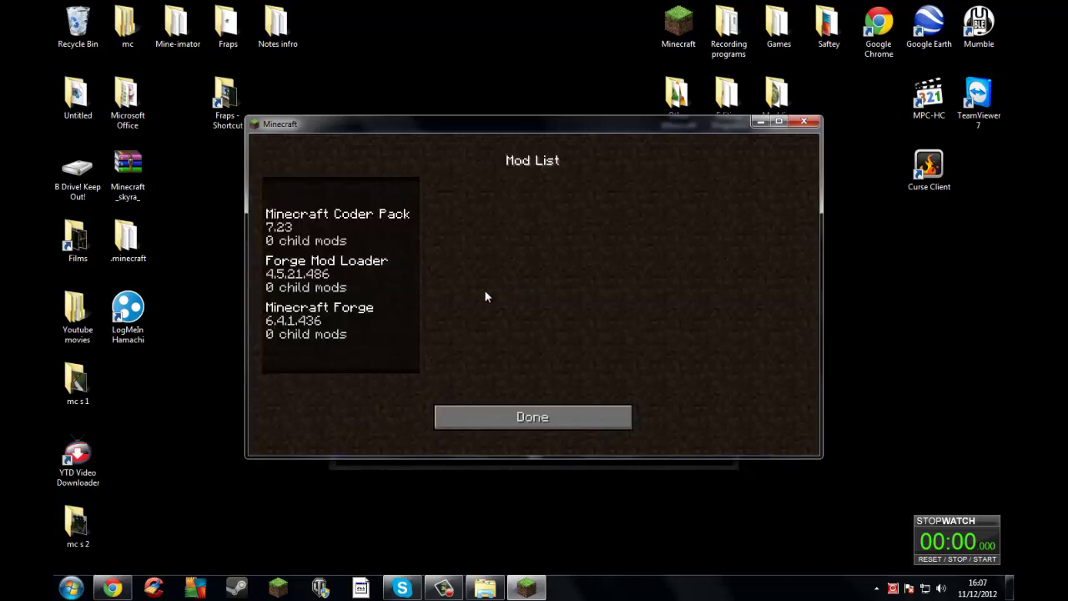
pyautogui.click(526, 417)
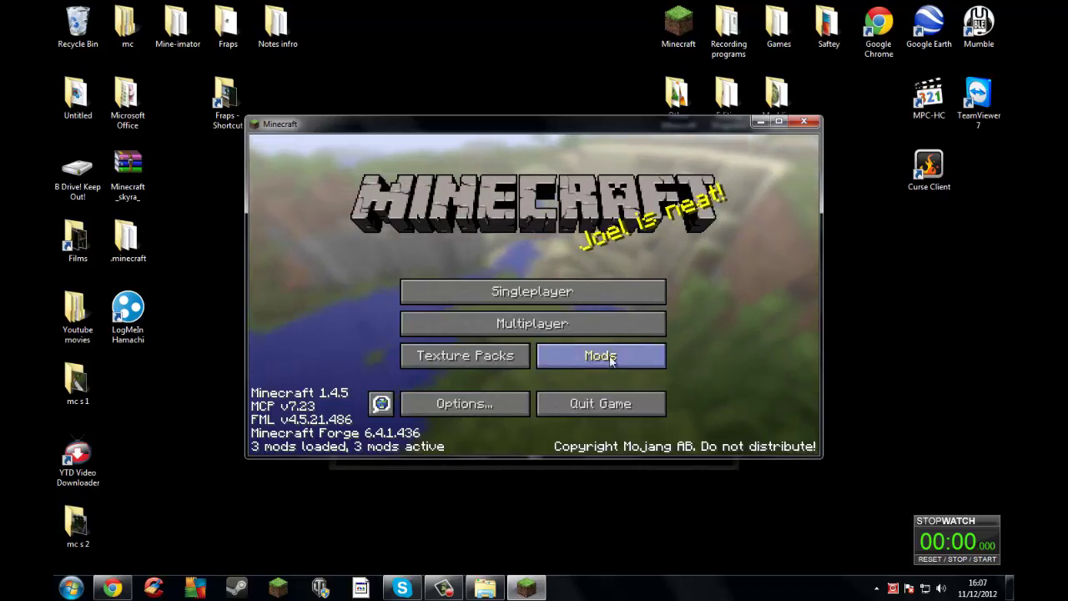
pyautogui.click(607, 358)
pyautogui.click(400, 237)
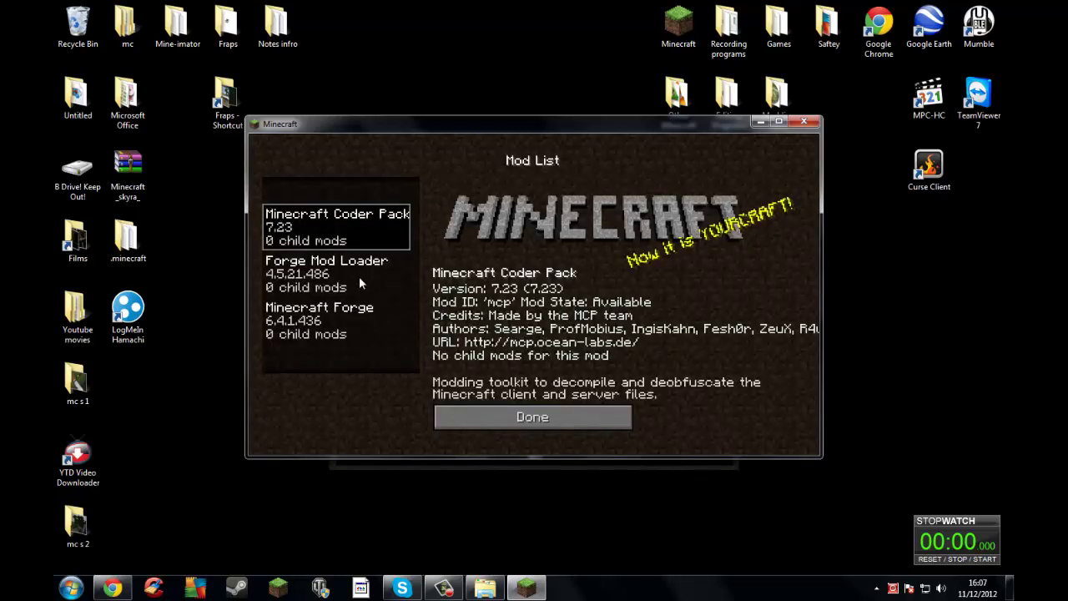
pyautogui.click(359, 276)
pyautogui.click(348, 317)
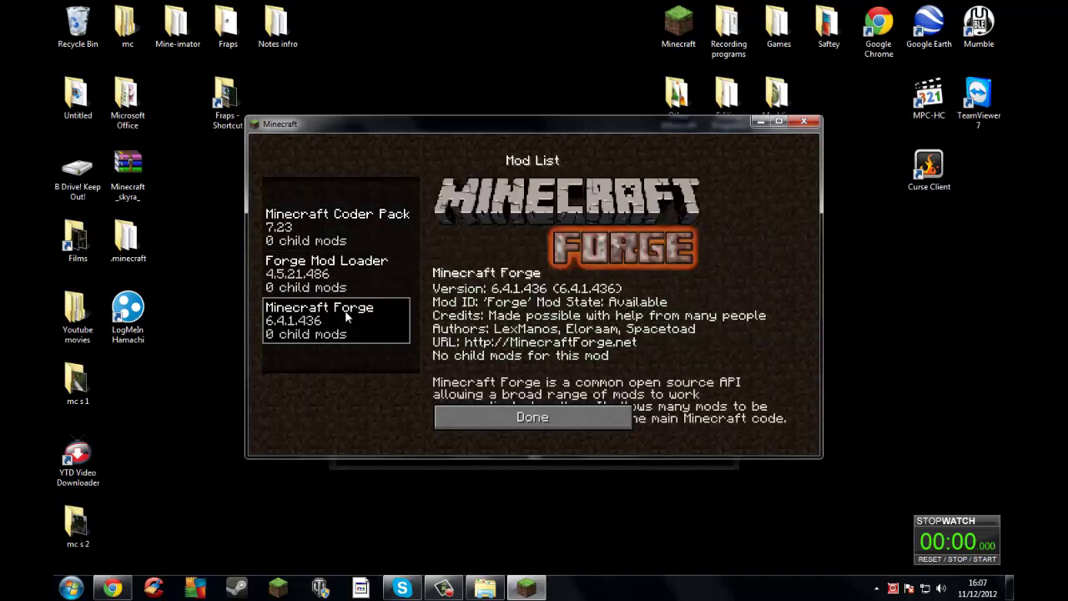
pyautogui.click(353, 227)
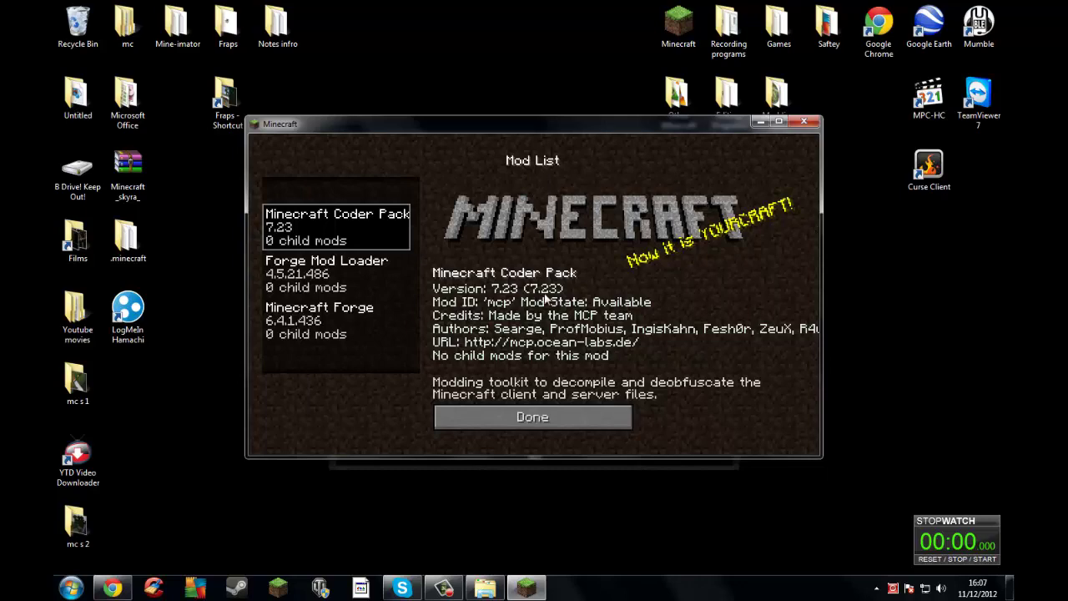
pyautogui.click(385, 288)
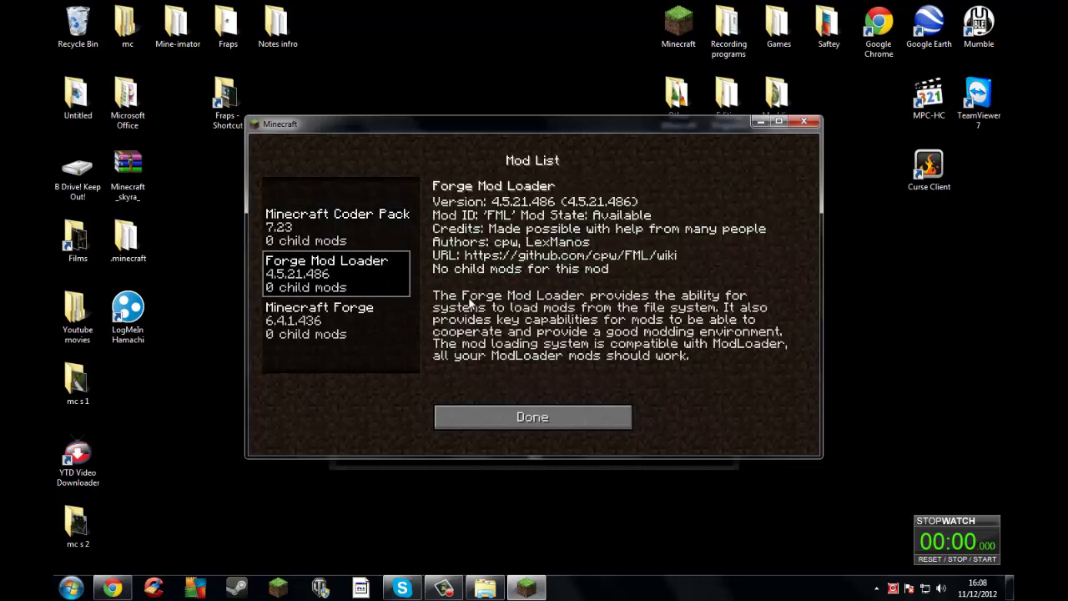
pyautogui.click(415, 322)
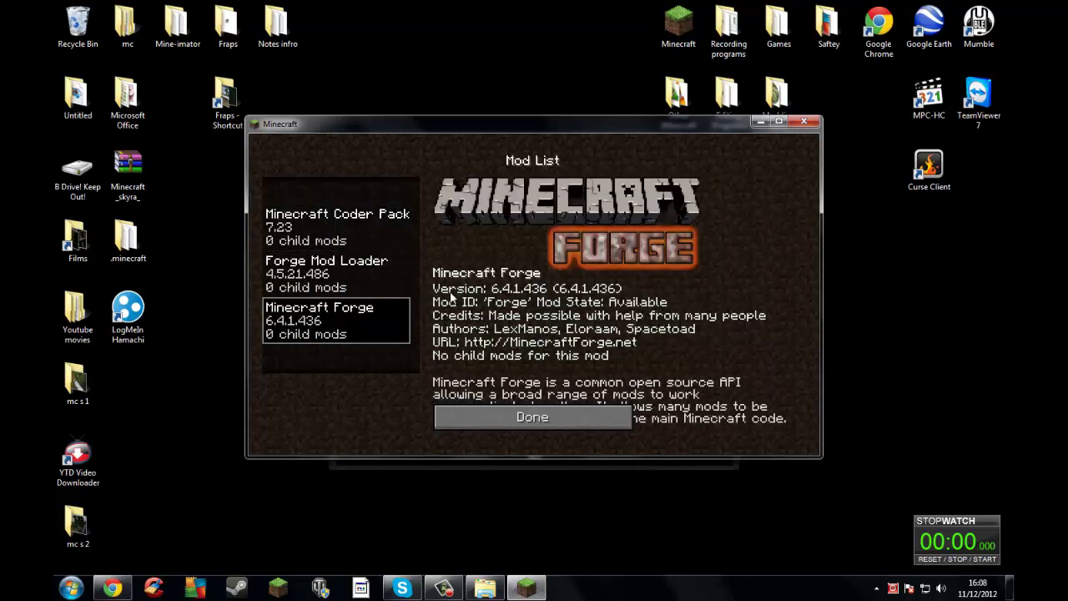
pyautogui.click(524, 413)
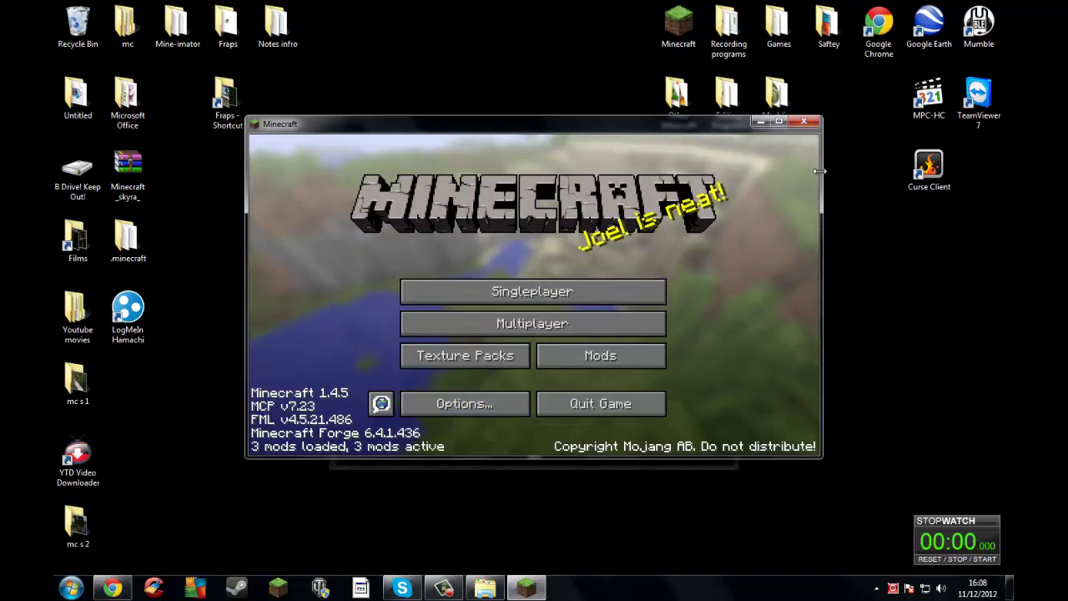
pyautogui.click(538, 323)
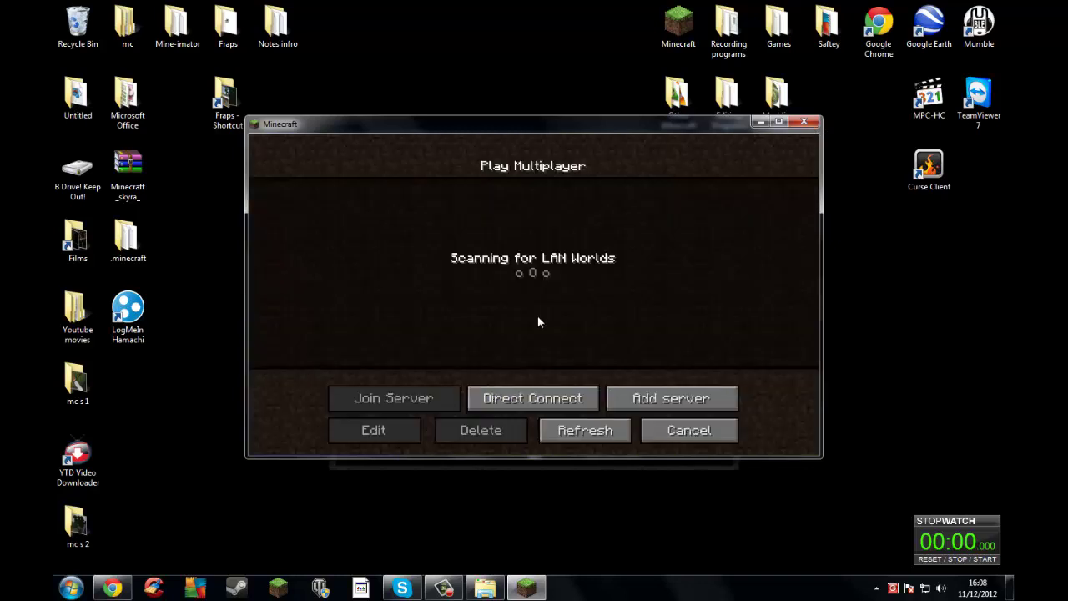
pyautogui.click(681, 424)
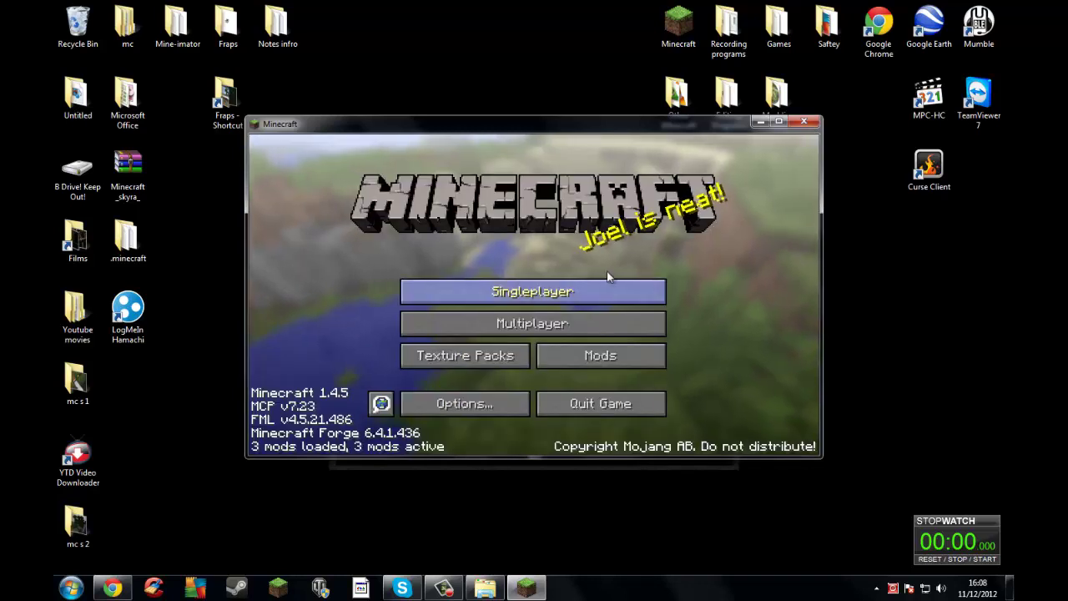
# Close the Minecraft game window, leaving the desktop's &0–&f colour-code chart visible
pyautogui.click(810, 127)
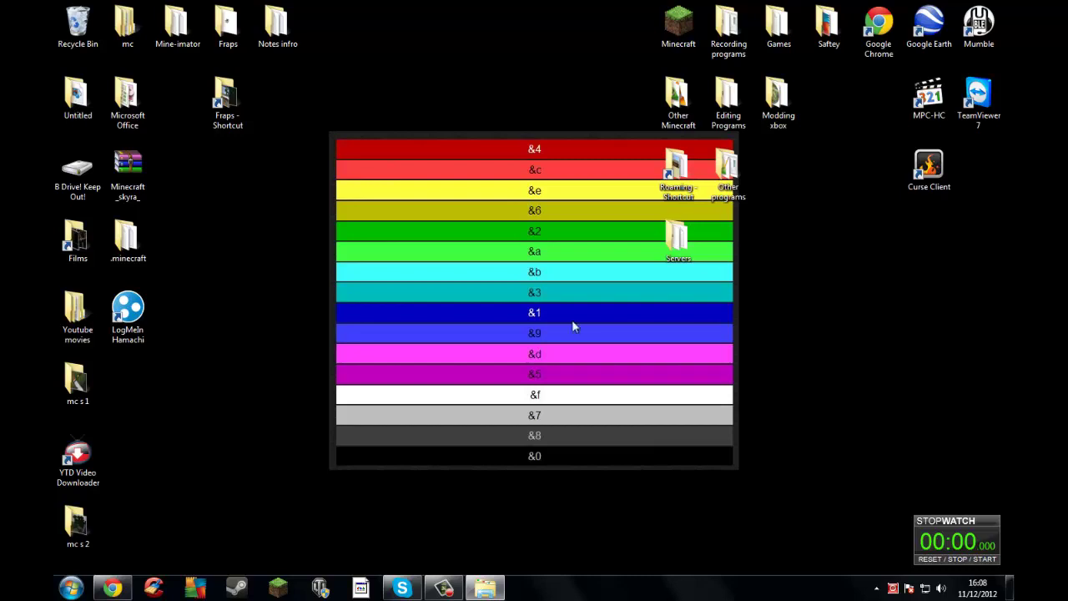
pyautogui.moveTo(454, 93)
pyautogui.mouseDown()
pyautogui.moveTo(477, 389)
pyautogui.moveTo(450, 302)
pyautogui.mouseUp()
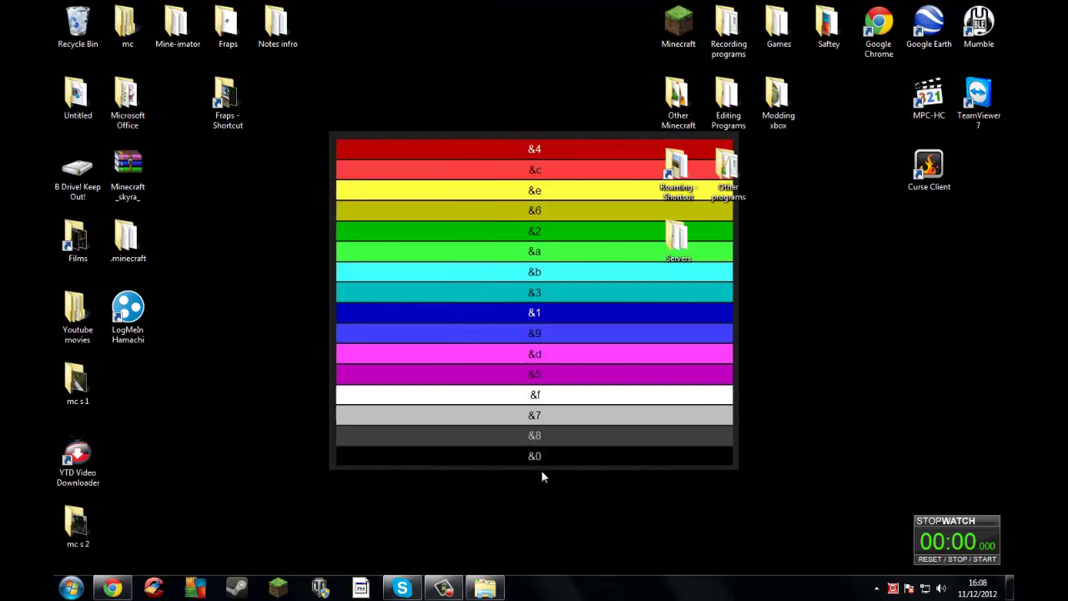
pyautogui.moveTo(523, 437)
pyautogui.mouseDown()
pyautogui.moveTo(528, 190)
pyautogui.moveTo(513, 318)
pyautogui.mouseUp()
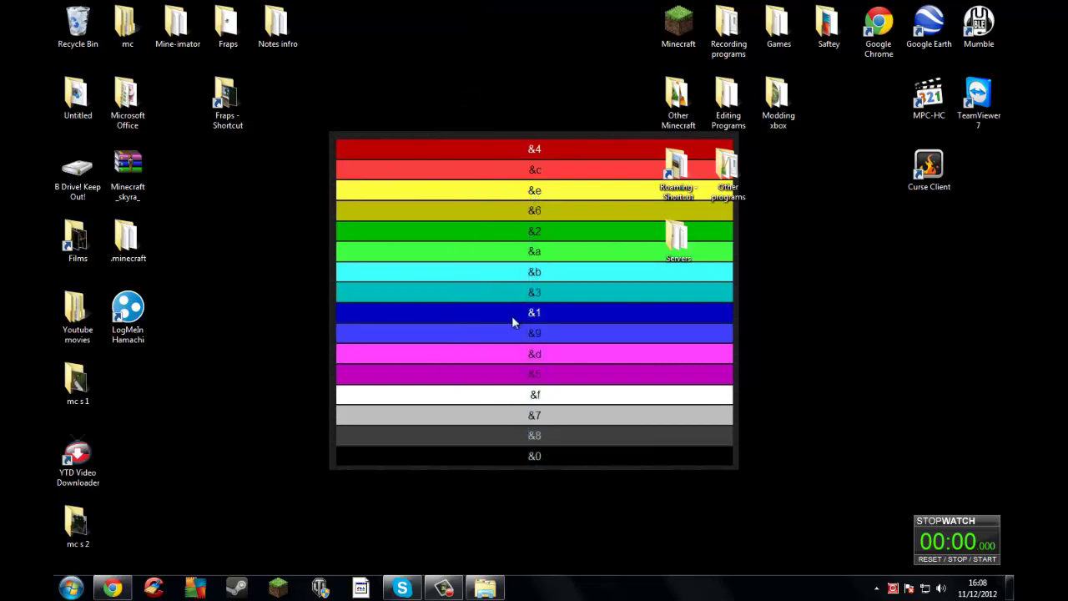